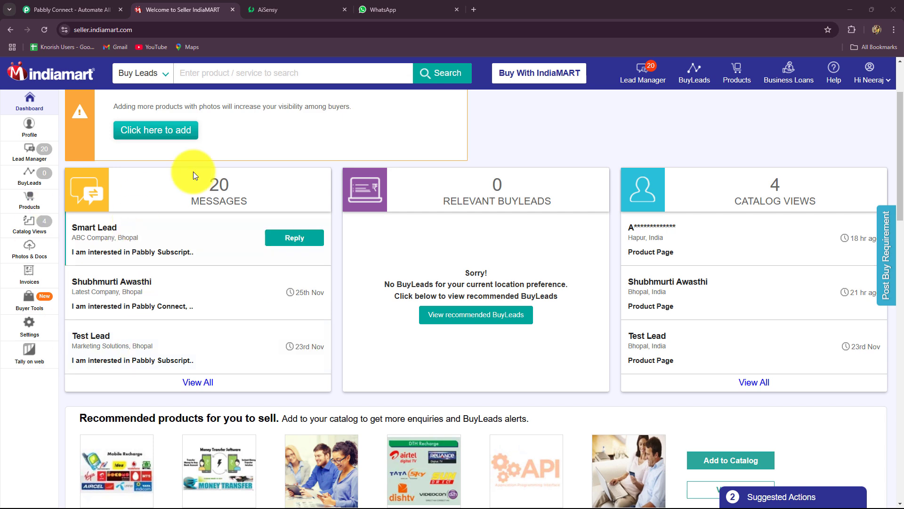
Switch to AiSensy and examine the full list of template messages in its Manage section
click(374, 12)
key(ctrl+shift+Tab)
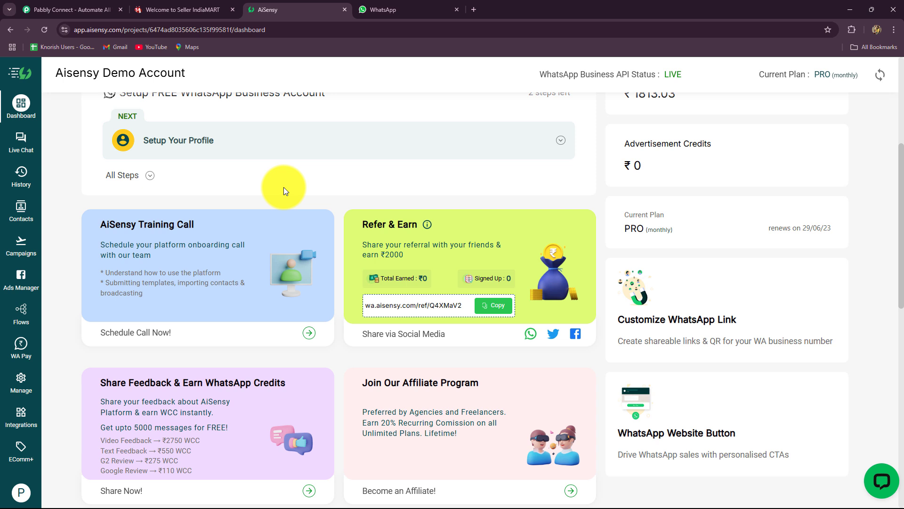
click(21, 382)
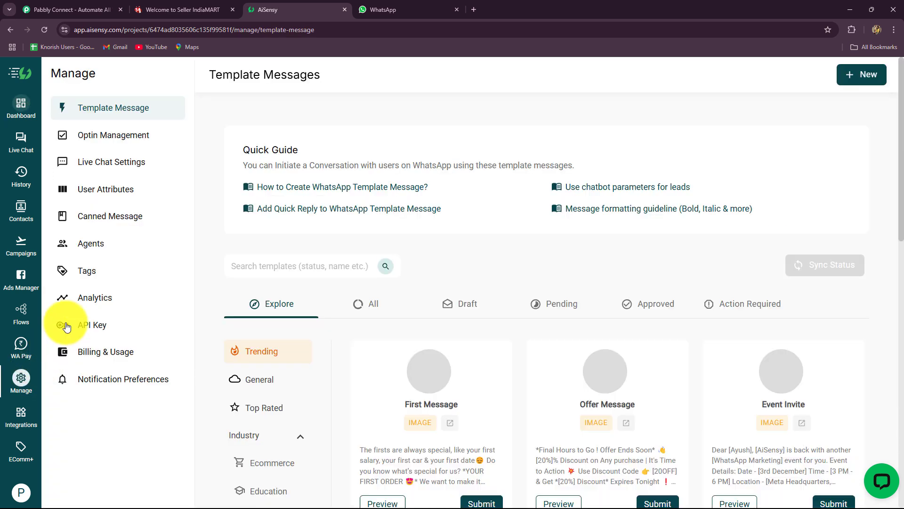
click(362, 307)
scroll(360, 306, down, 3)
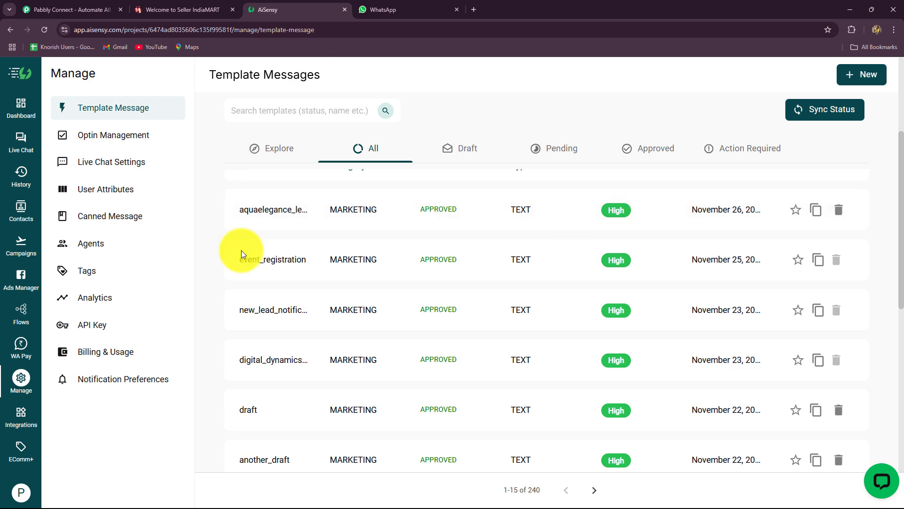
click(182, 10)
click(274, 9)
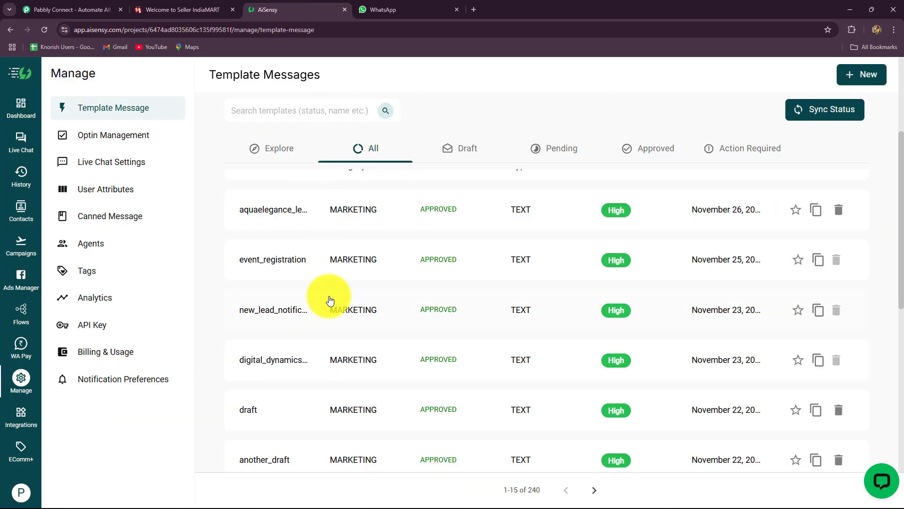
scroll(329, 300, up, 5)
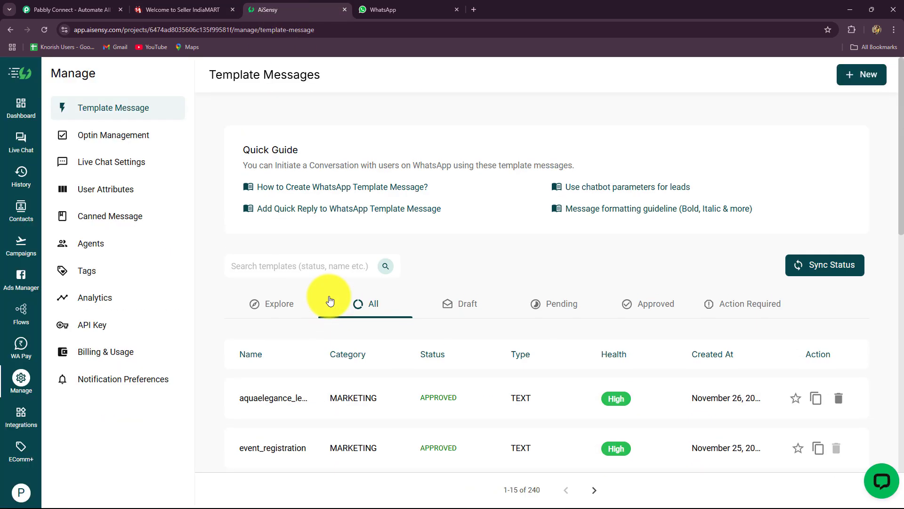
Switch to the Pabbly Connect website and examine its address and the headline of the landing page
click(52, 9)
click(619, 124)
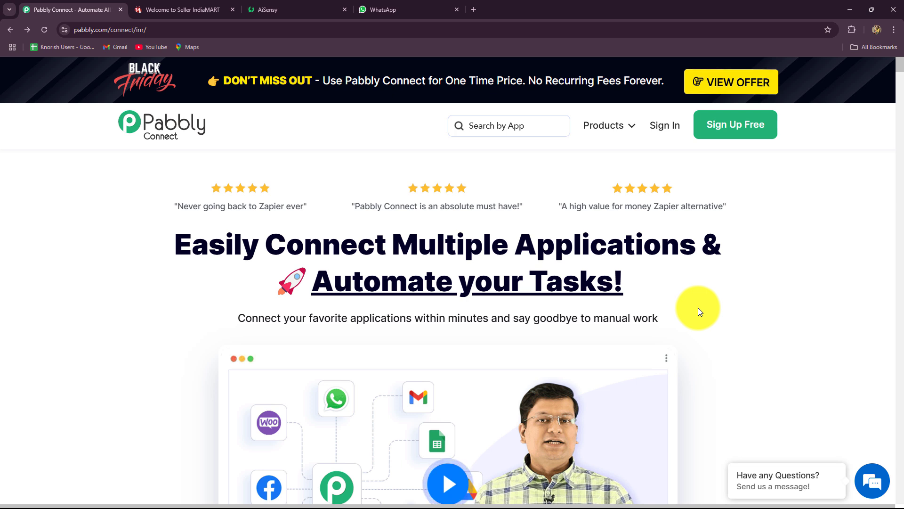
click(116, 29)
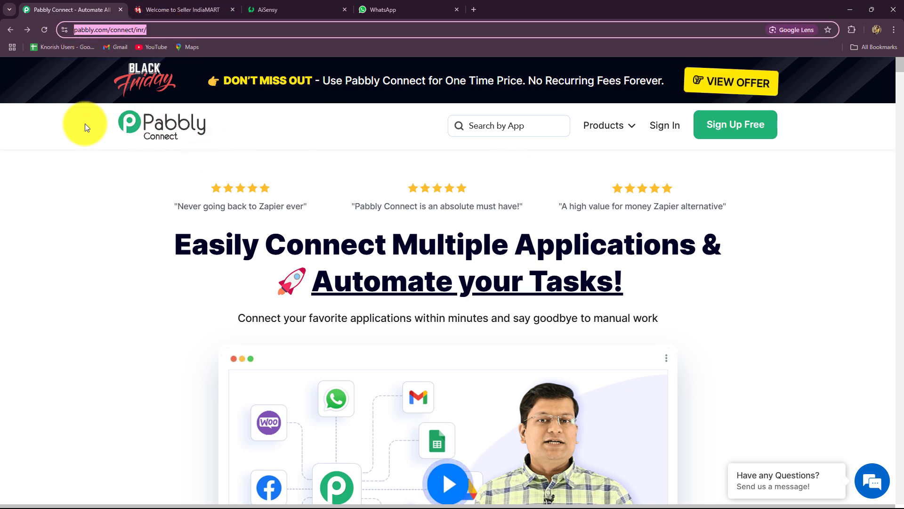
click(135, 241)
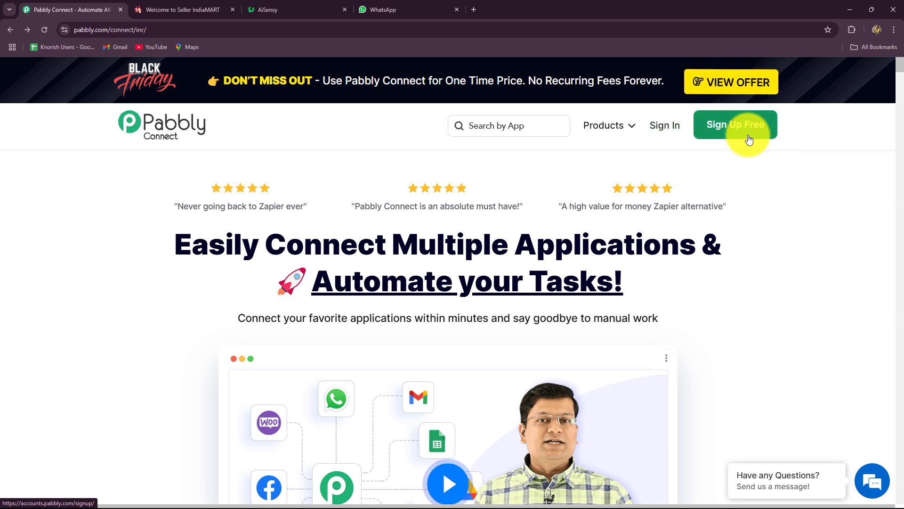
drag(181, 244, 762, 333)
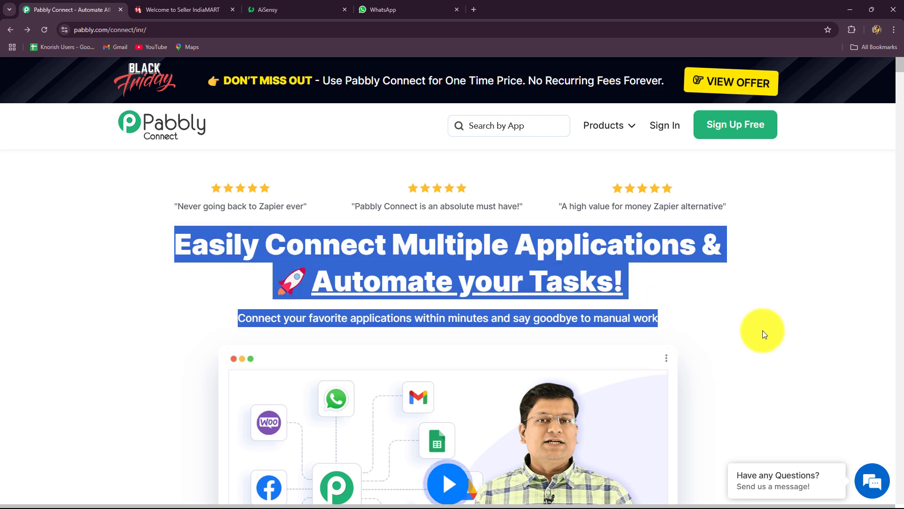
click(834, 320)
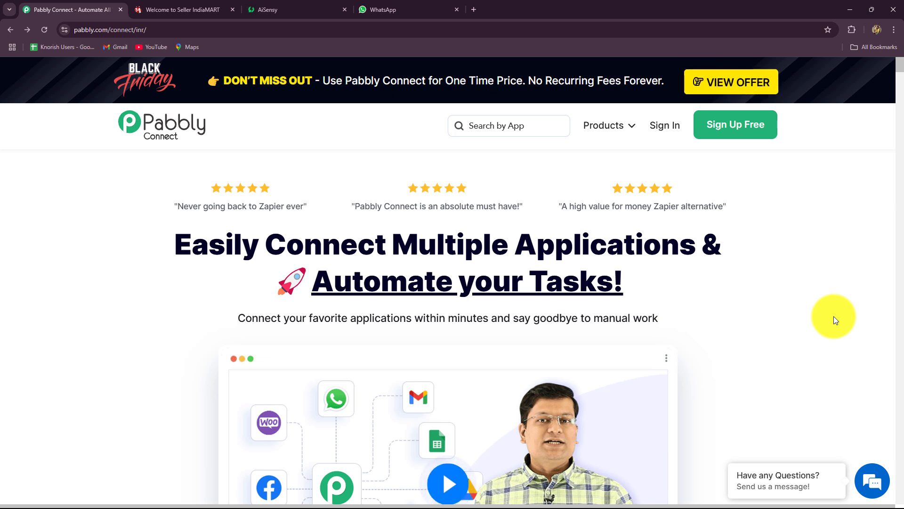
Sign in to Pabbly and access Pabbly Connect from the list of all Pabbly apps
click(653, 126)
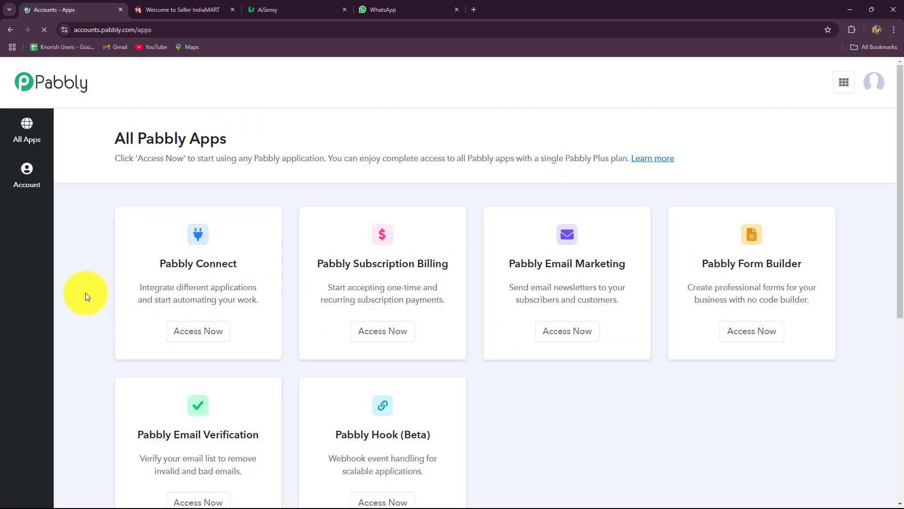
scroll(513, 292, down, 4)
scroll(514, 299, up, 2)
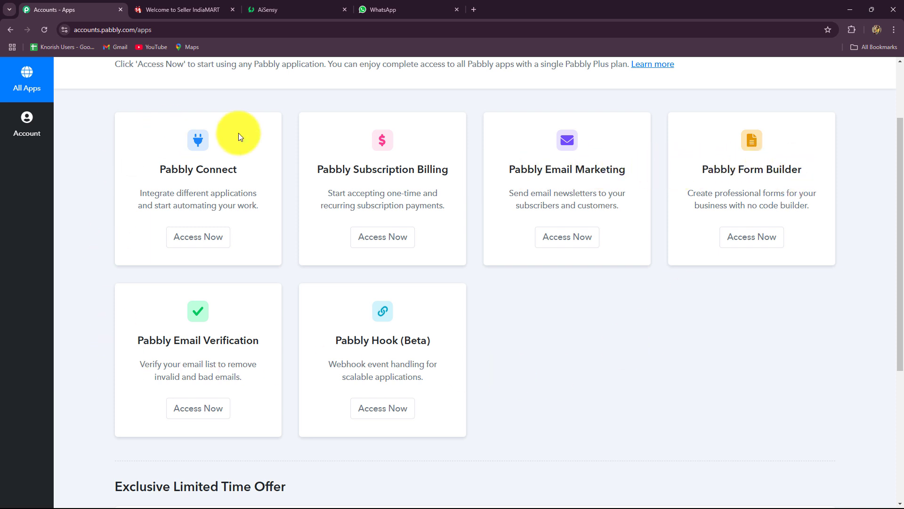
triple_click(166, 170)
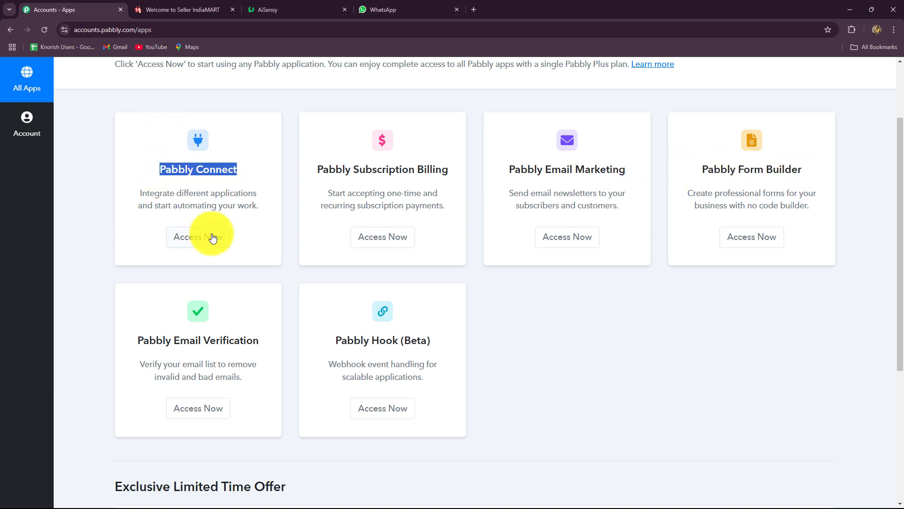
click(210, 236)
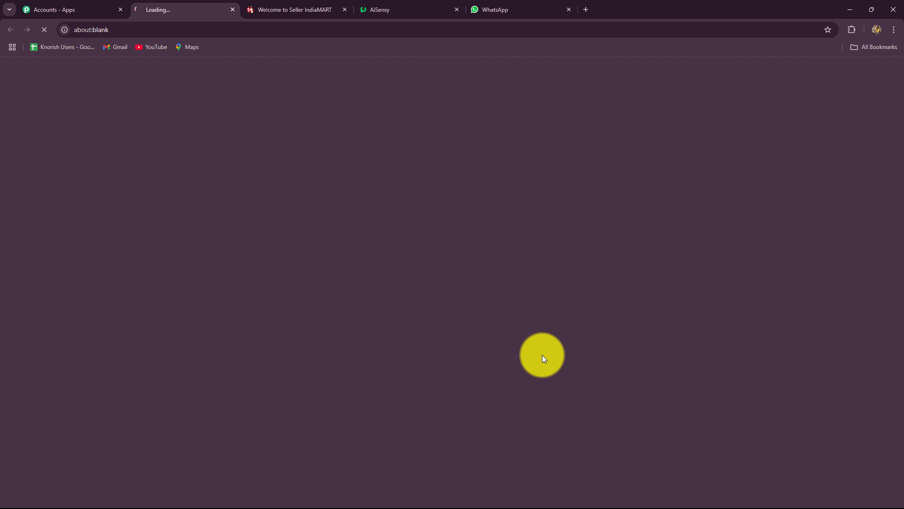
Start a new workflow and give it a name beginning "Send WhatsApp Message to IndiaMART Leads / Enquiries for"
scroll(543, 355, down, 3)
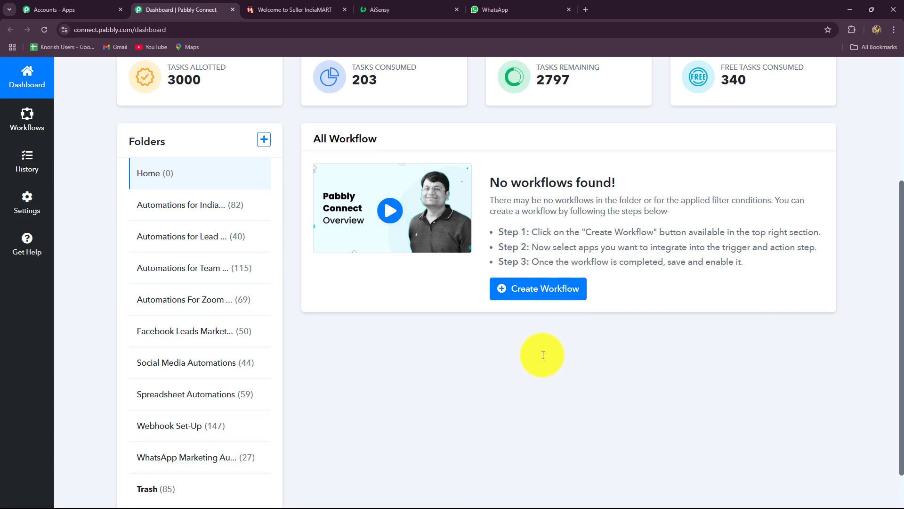
scroll(543, 355, up, 3)
scroll(543, 355, down, 3)
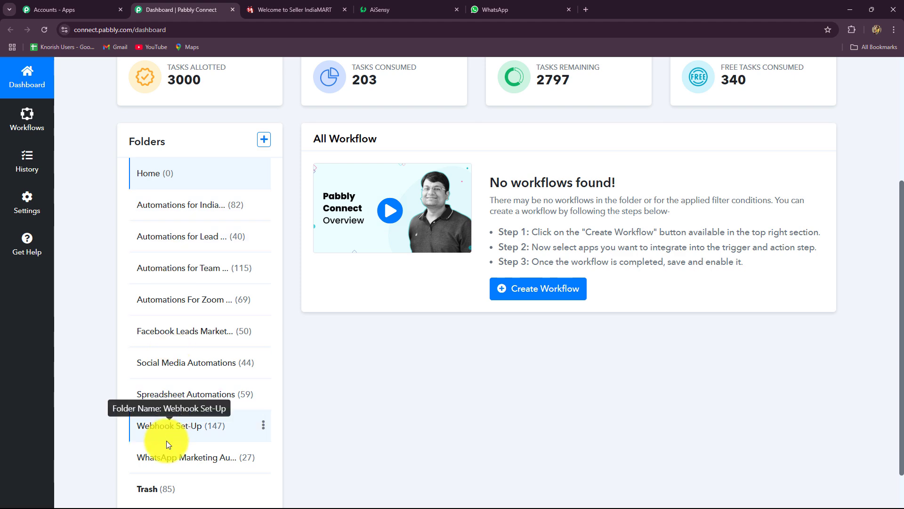
scroll(315, 418, up, 4)
click(734, 178)
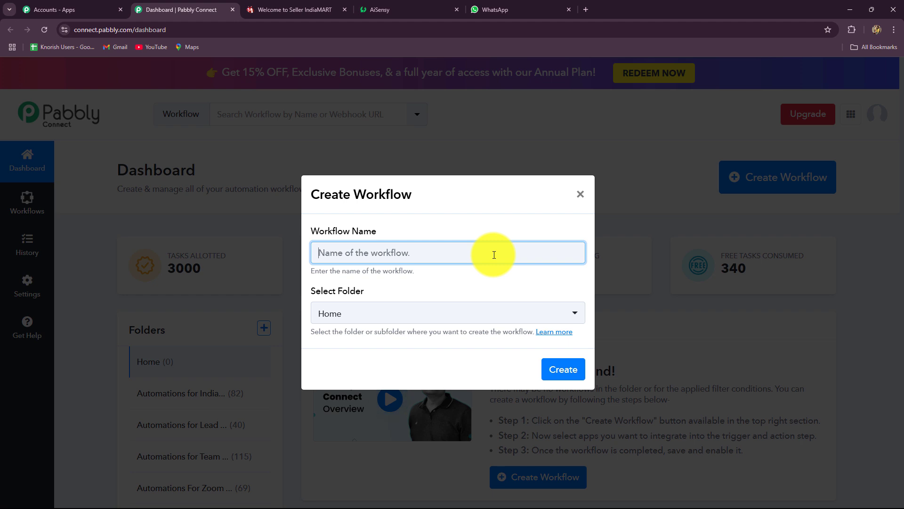
key(ctrl+v)
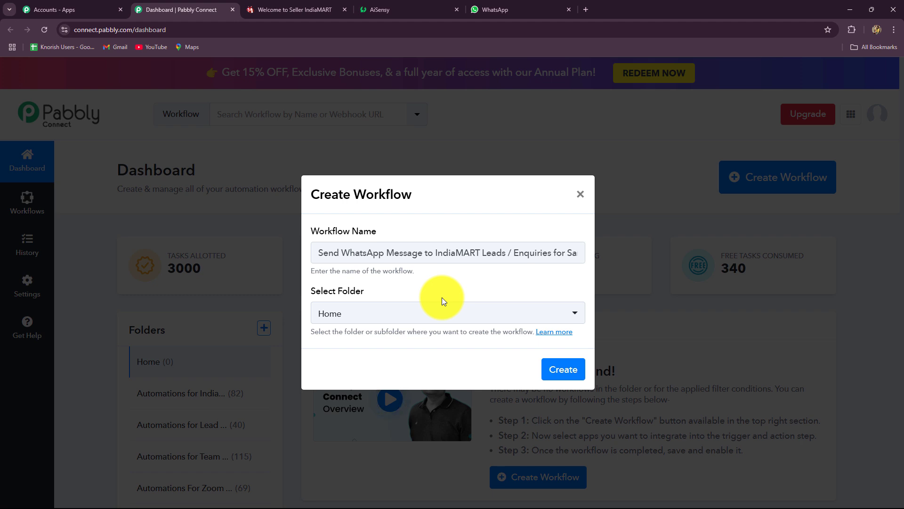
Assign the new workflow to the "Automations for IndiaMART Leads" folder and create it
click(460, 314)
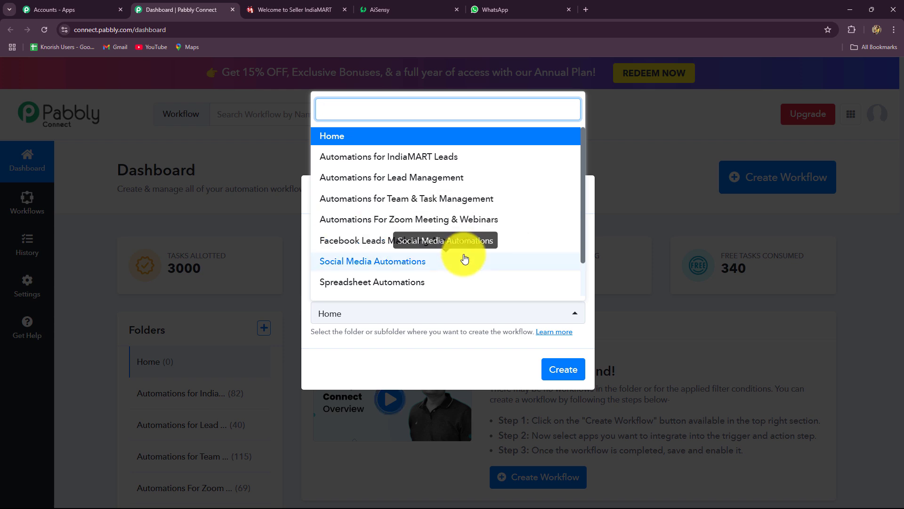
scroll(465, 258, down, 2)
scroll(464, 257, up, 2)
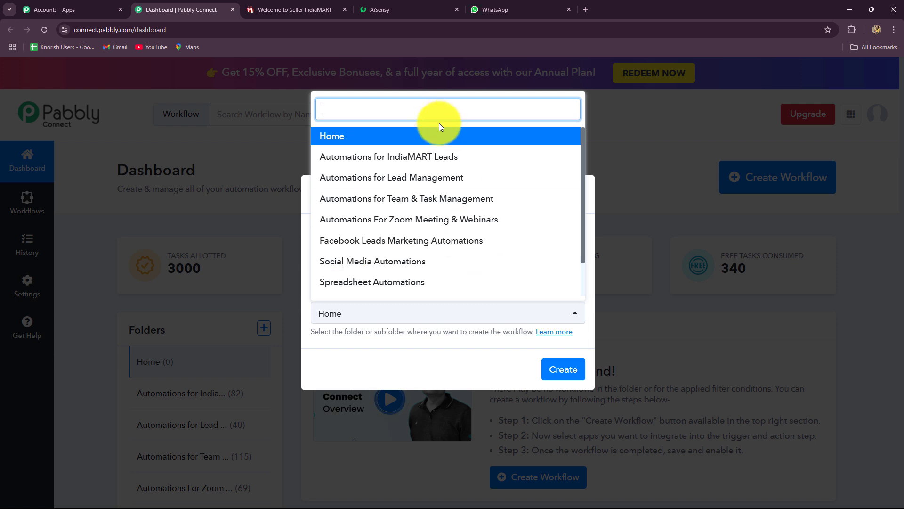
click(414, 163)
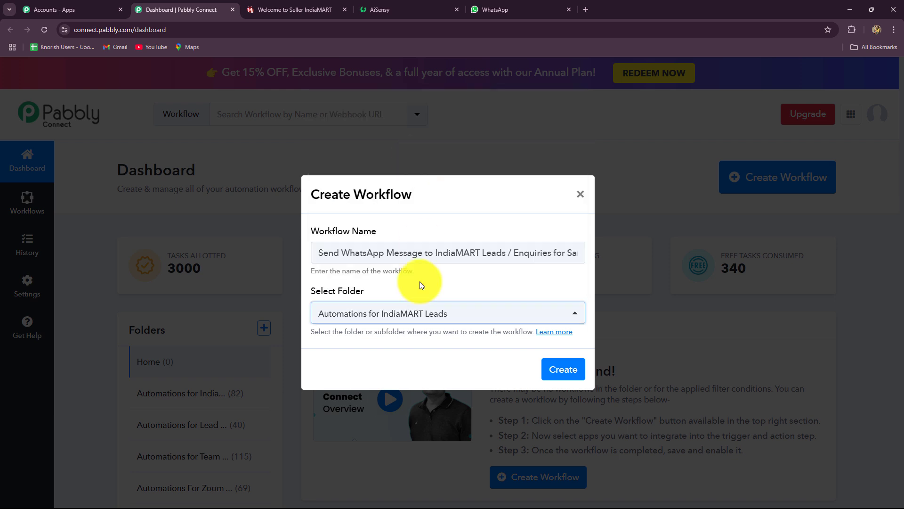
click(563, 369)
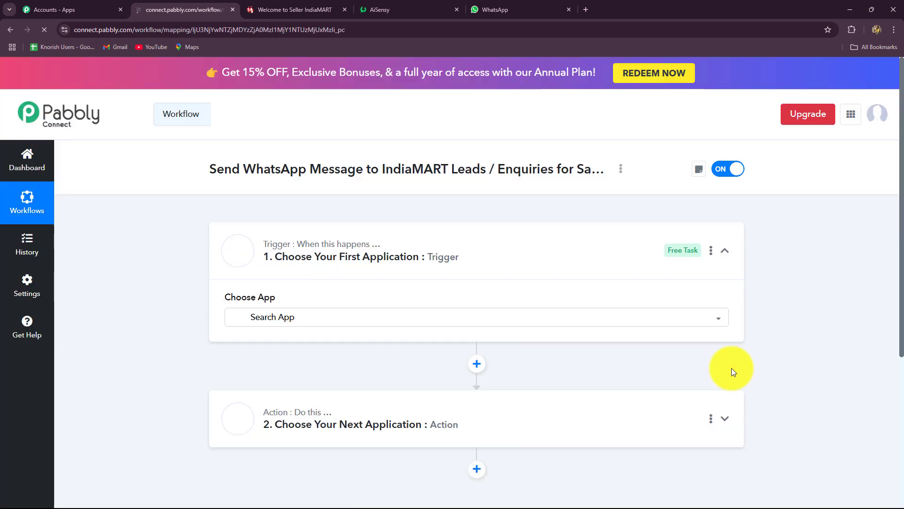
Examine the trigger and action sections of the new workflow
click(725, 250)
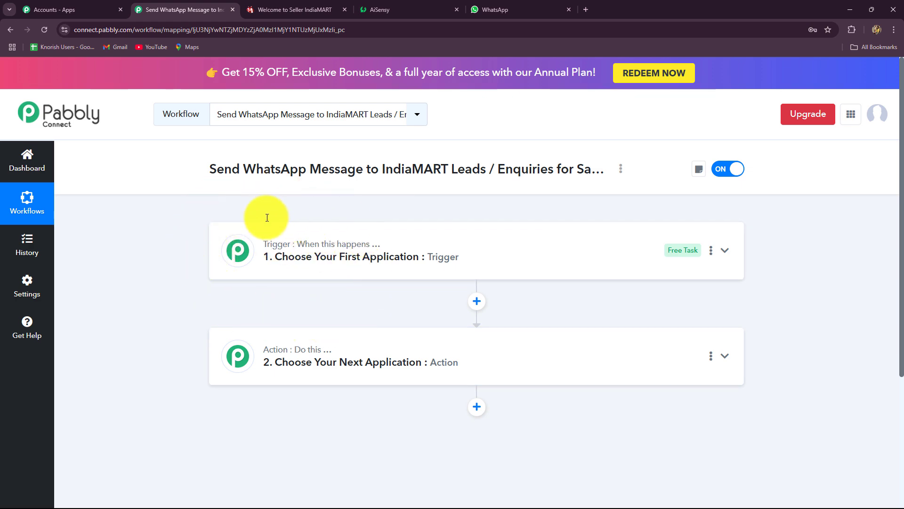
click(242, 252)
scroll(183, 315, down, 2)
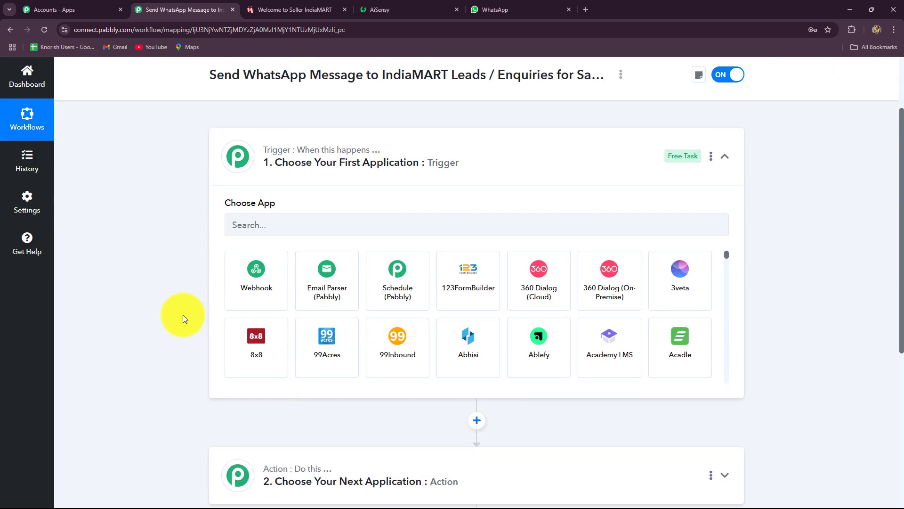
scroll(183, 314, down, 3)
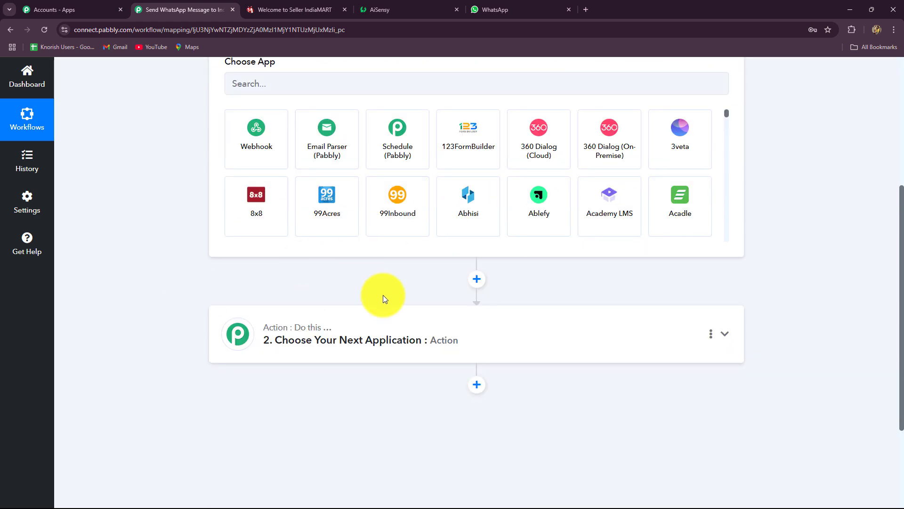
scroll(329, 335, up, 4)
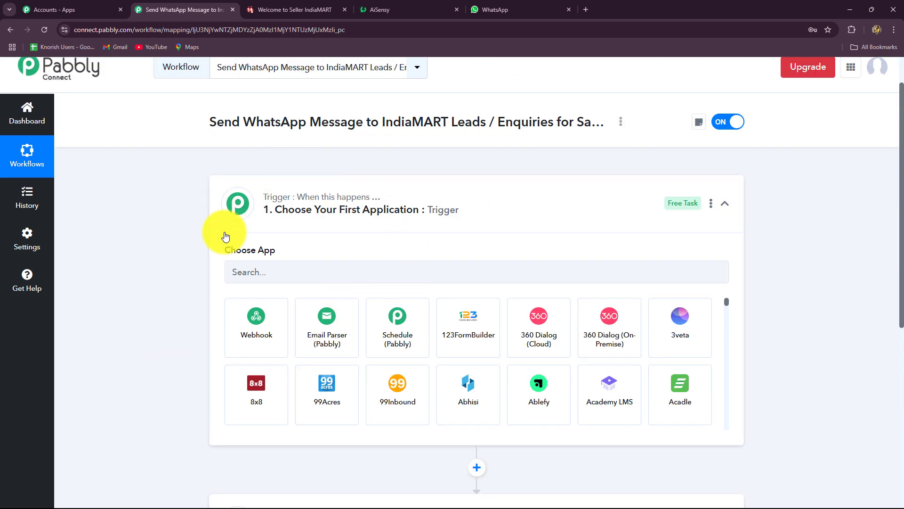
scroll(374, 252, down, 3)
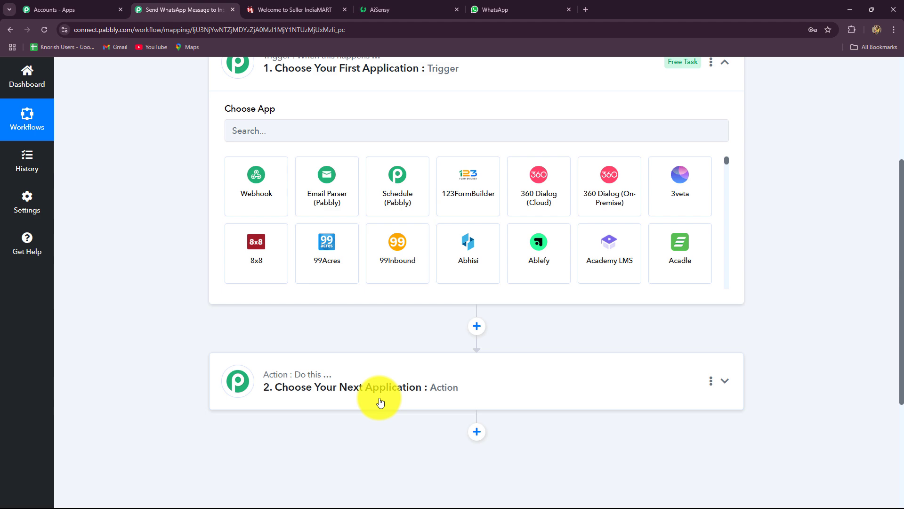
scroll(494, 339, up, 5)
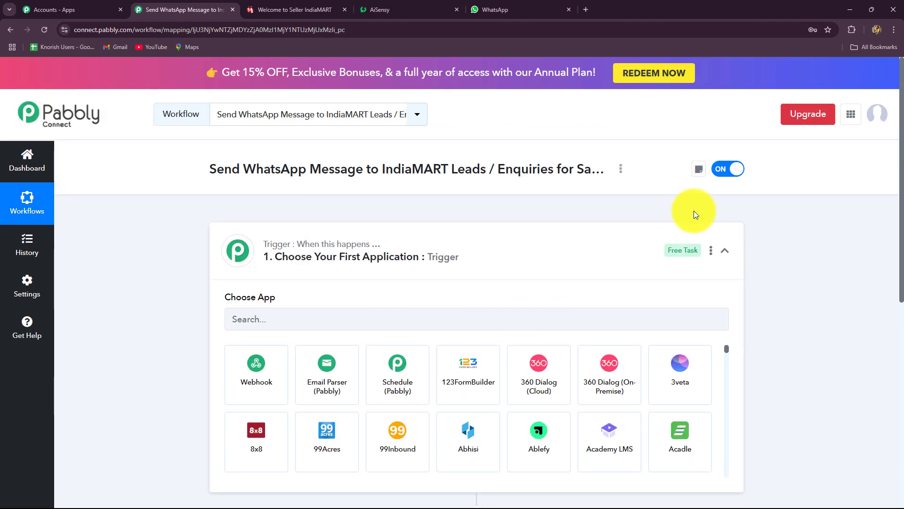
click(720, 252)
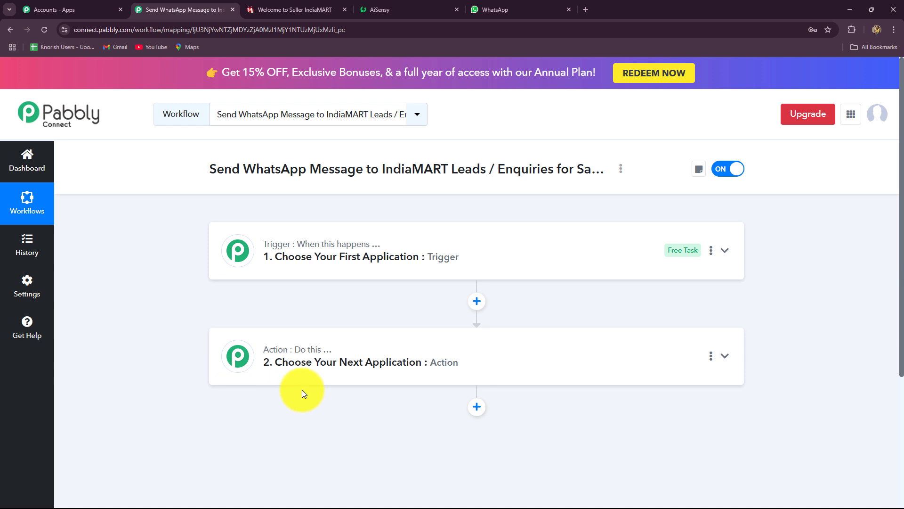
Search the trigger apps for "India" and set IndiaMART as the workflow's trigger application
click(240, 263)
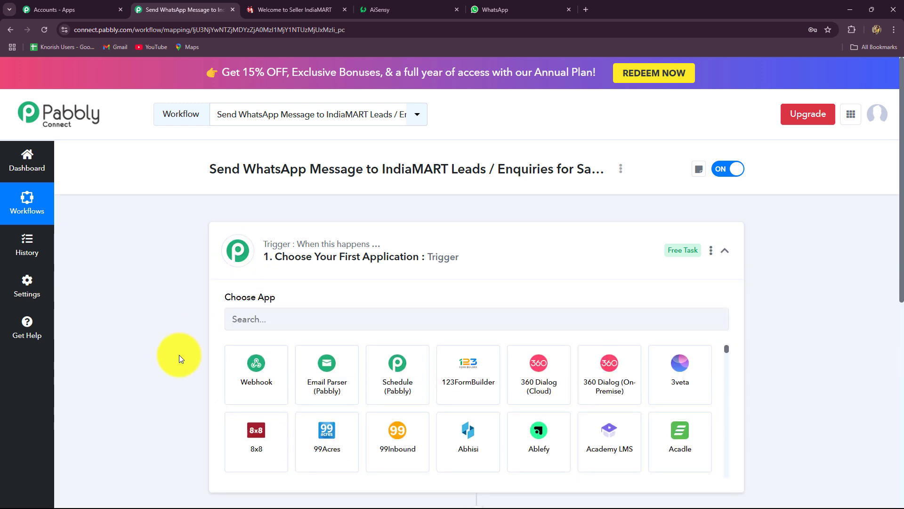
scroll(179, 354, down, 1)
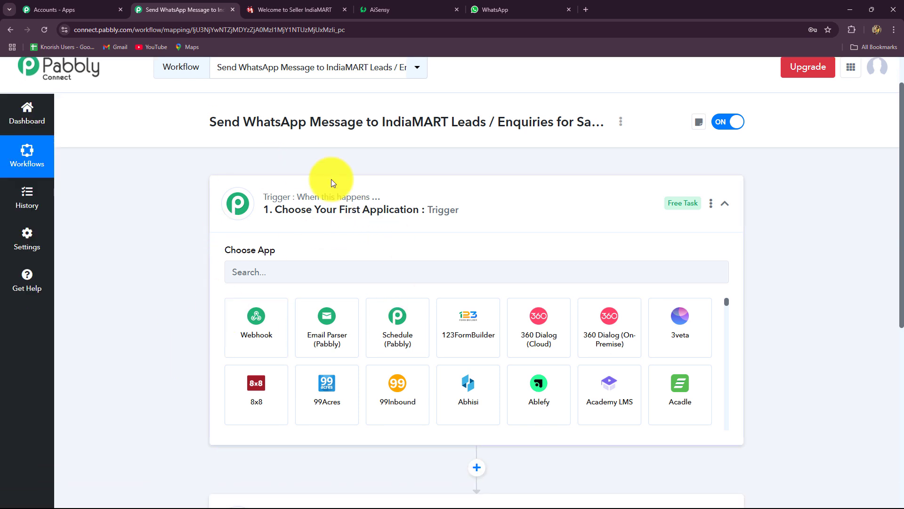
click(318, 277)
text(India)
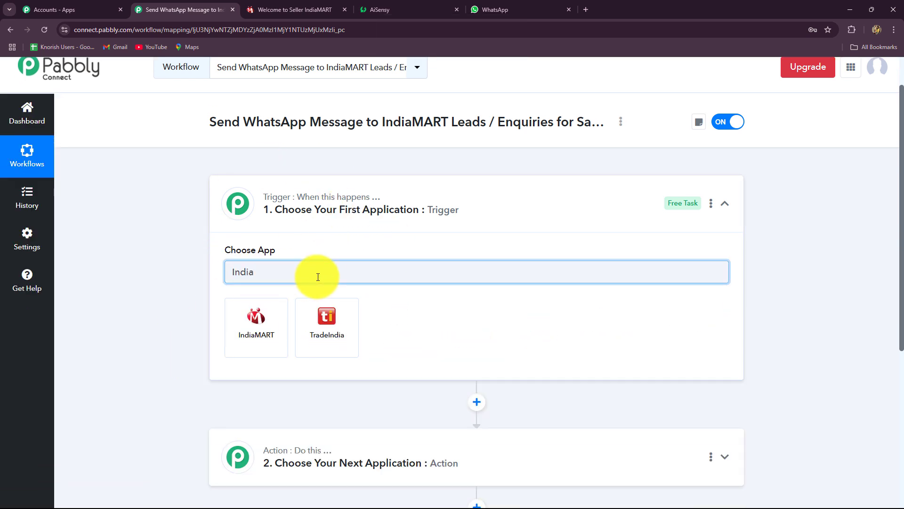
click(256, 325)
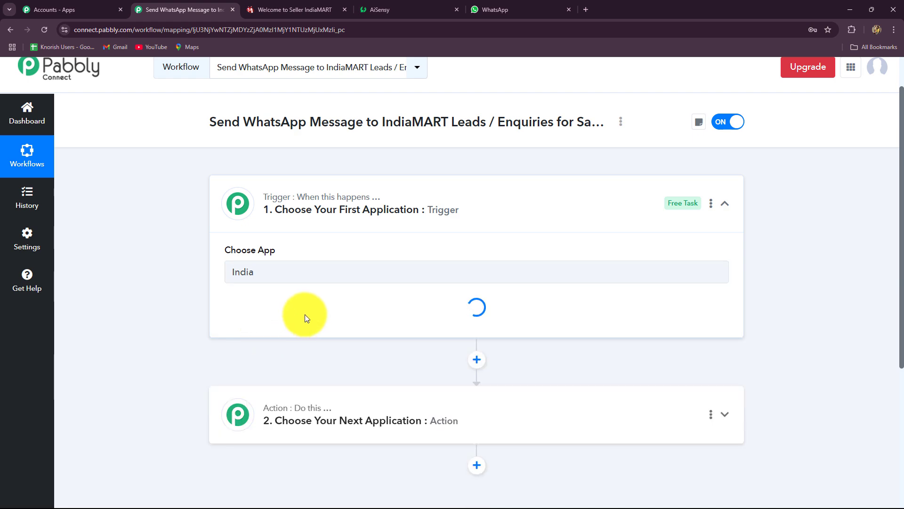
key(ctrl+Tab)
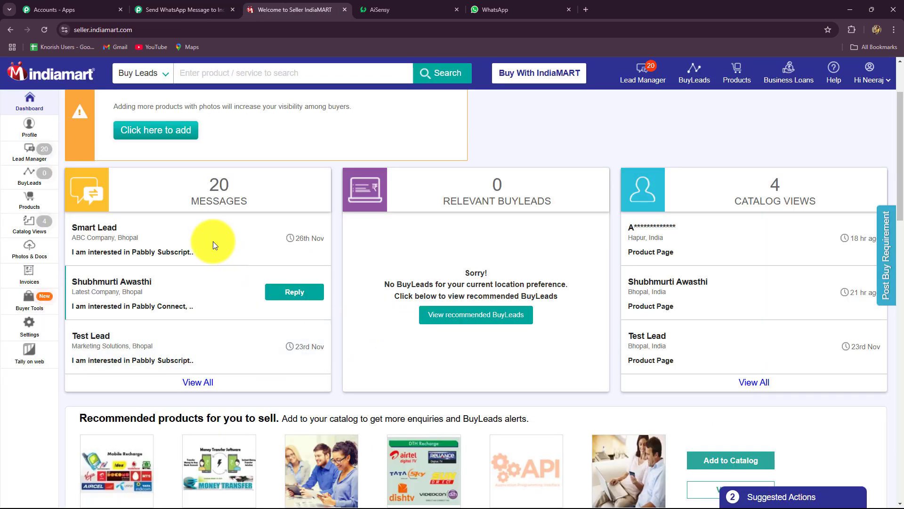
click(164, 7)
scroll(215, 299, down, 3)
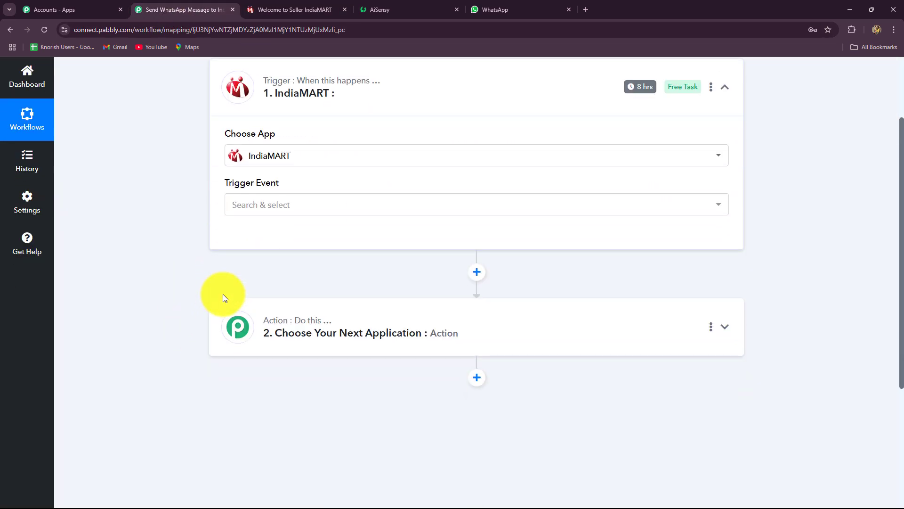
Set the IndiaMART trigger event to New Leads
scroll(357, 250, up, 2)
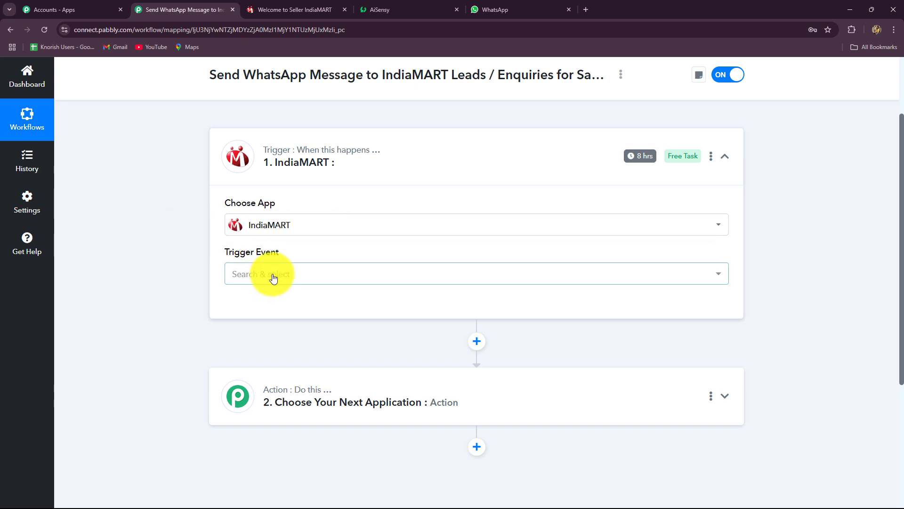
click(269, 276)
click(273, 347)
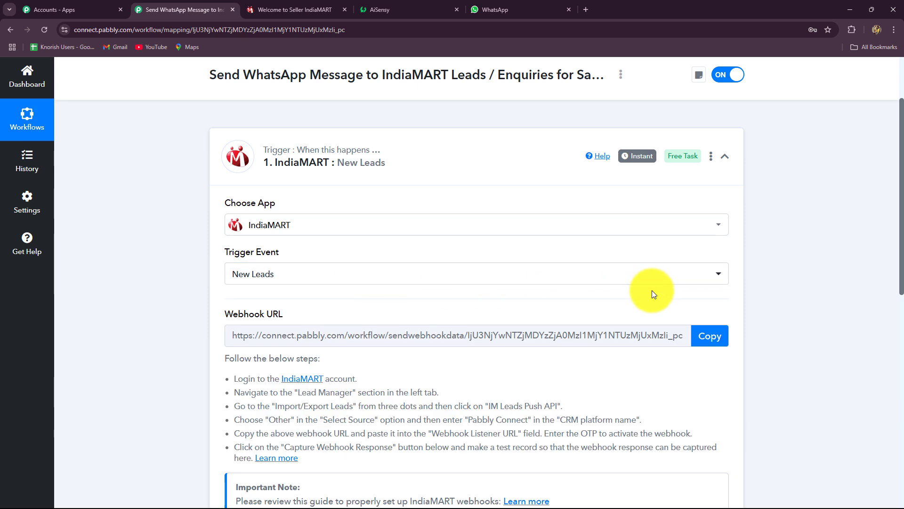
Copy the IndiaMART trigger's webhook URL and read through the webhook setup instructions
scroll(652, 290, down, 1)
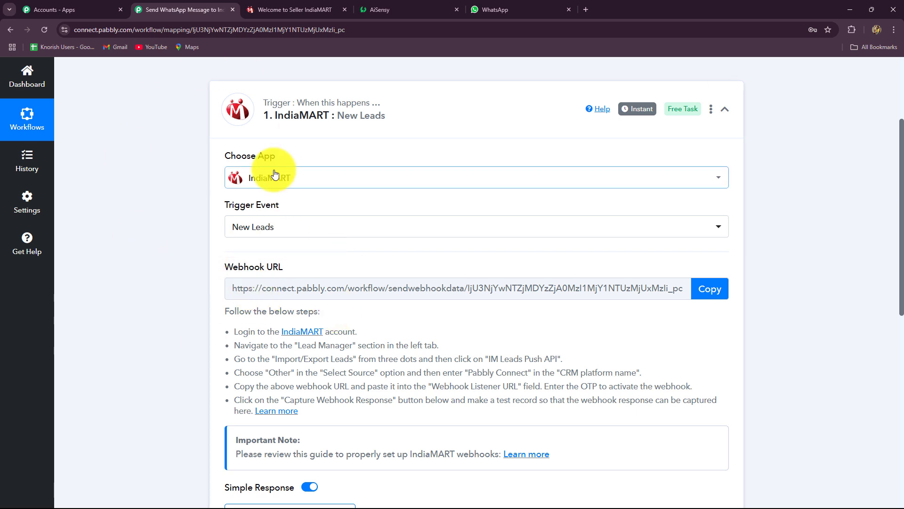
scroll(275, 175, down, 3)
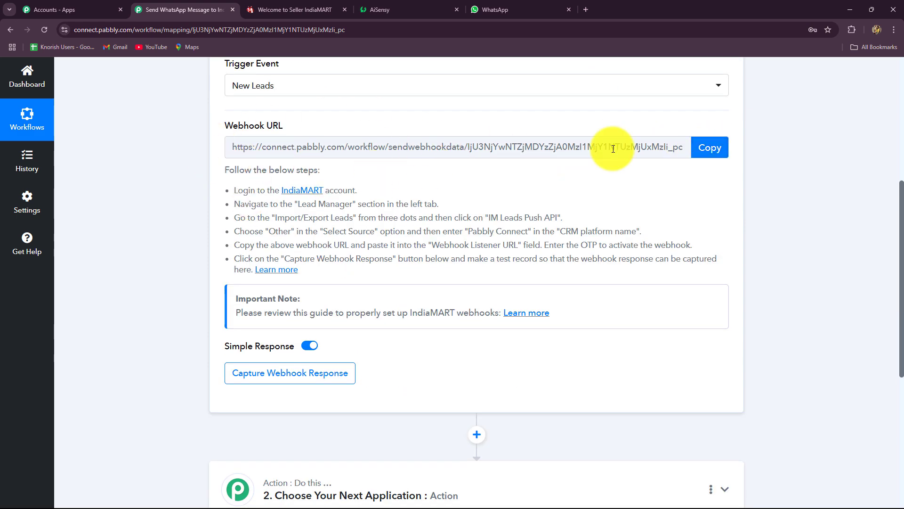
click(290, 9)
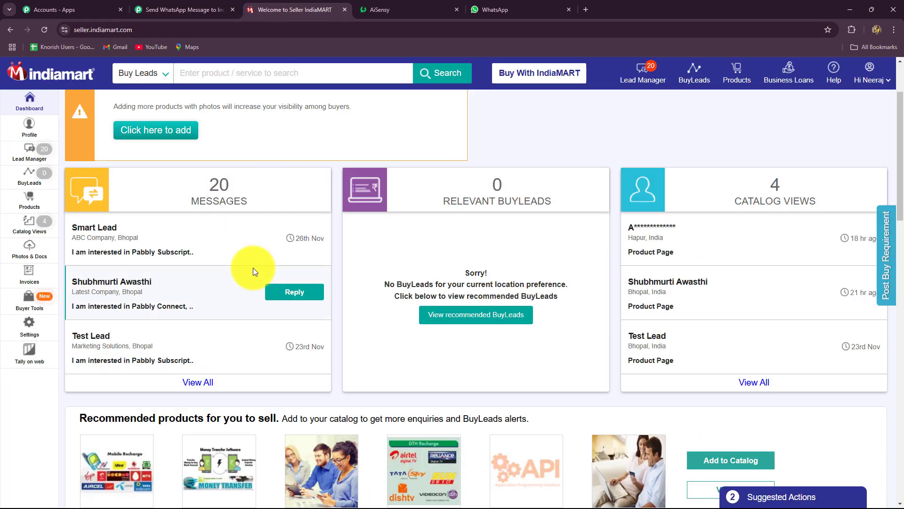
click(159, 8)
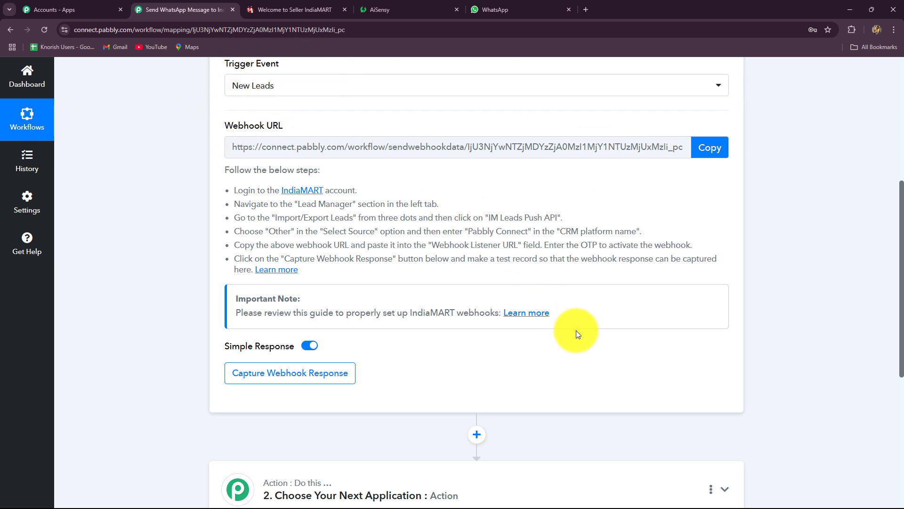
click(709, 148)
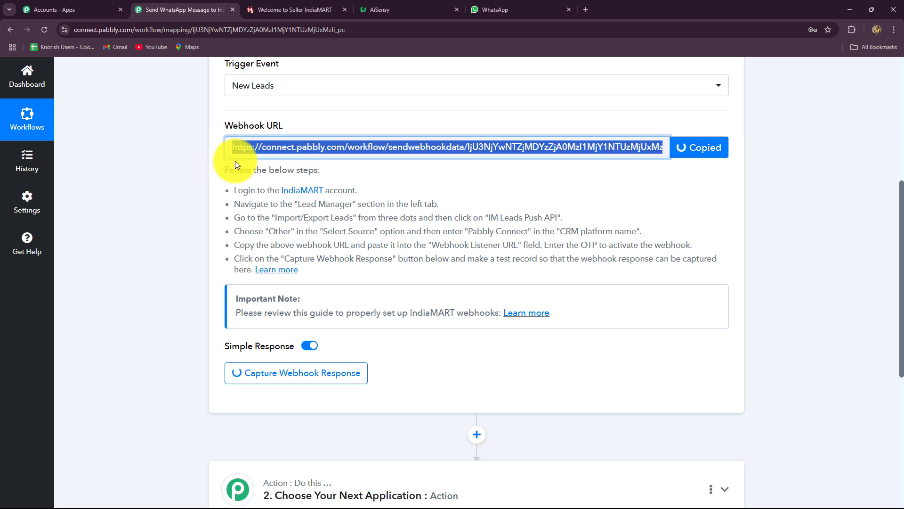
drag(233, 190, 297, 282)
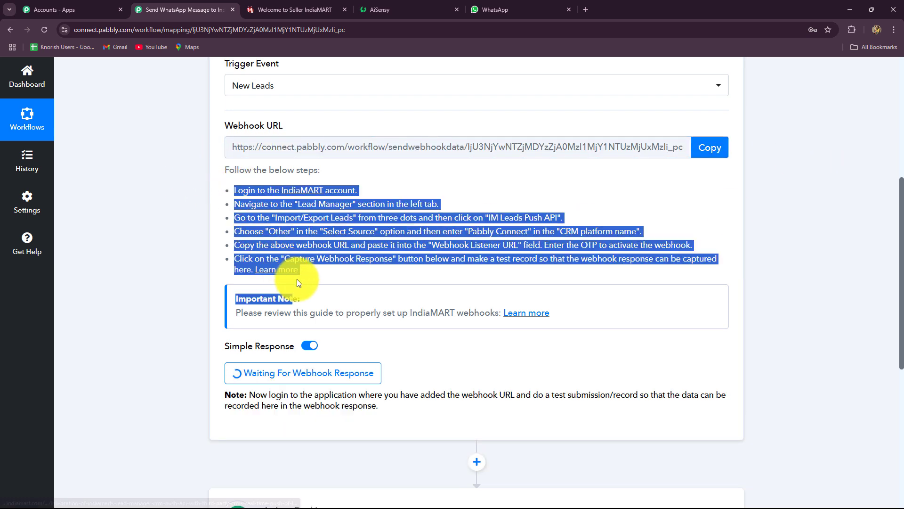
click(311, 270)
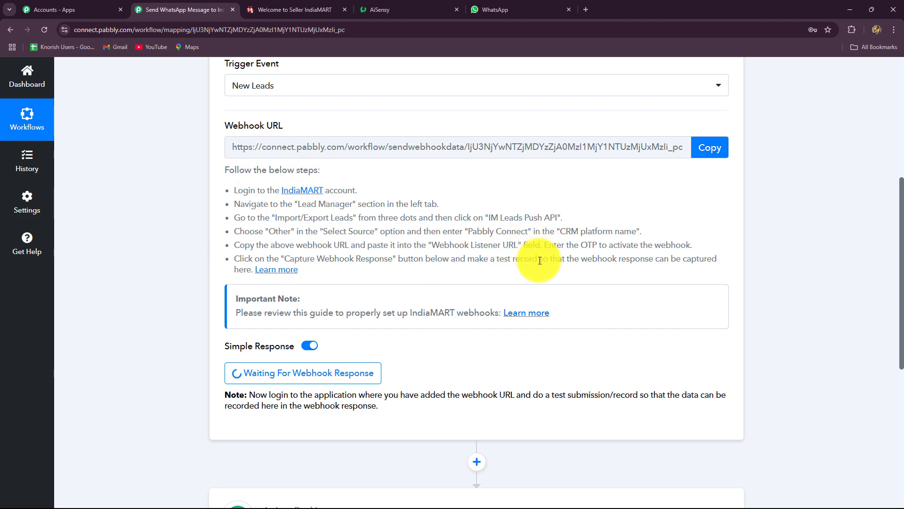
Switch to IndiaMART, open the leads Push API integration from the Lead Manager, and deactivate the existing API
click(293, 5)
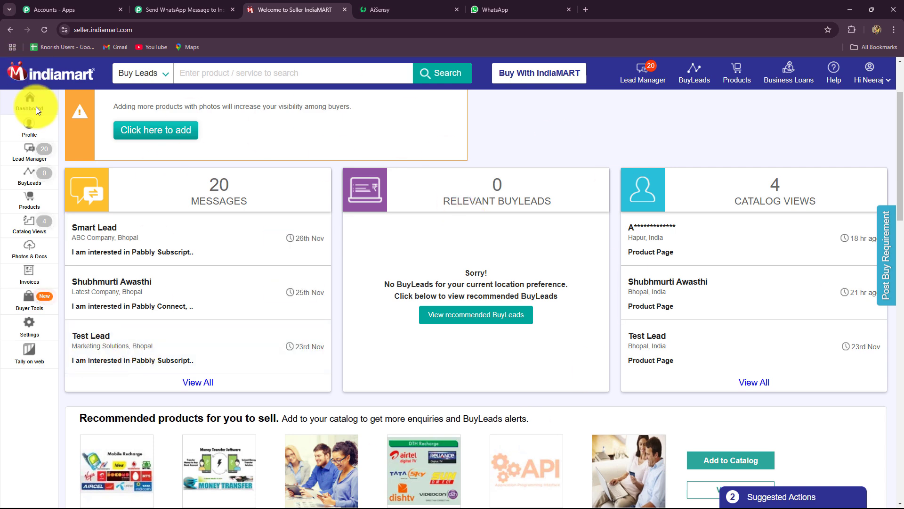
click(27, 154)
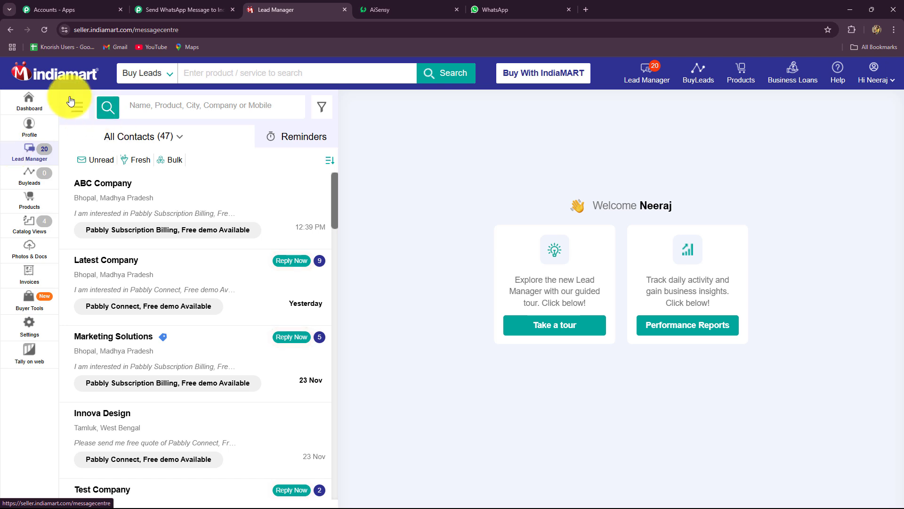
click(76, 112)
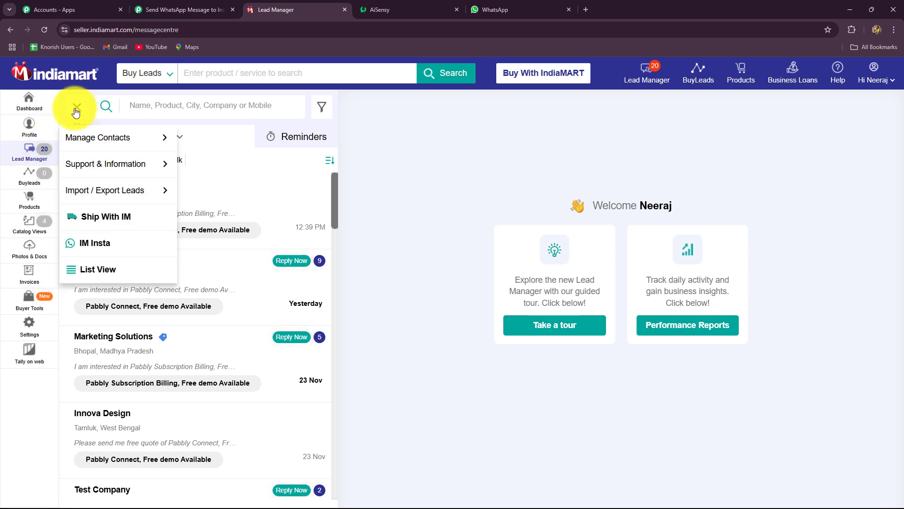
mouse_move(75, 191)
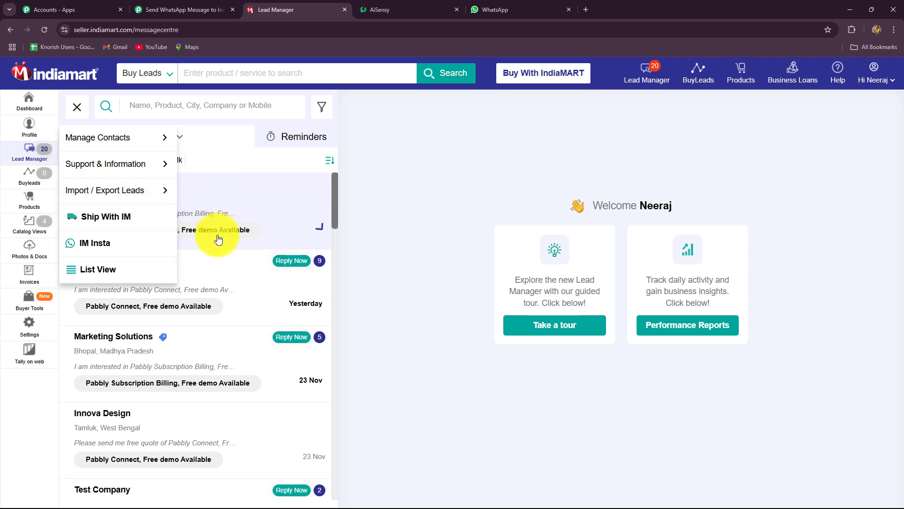
click(196, 221)
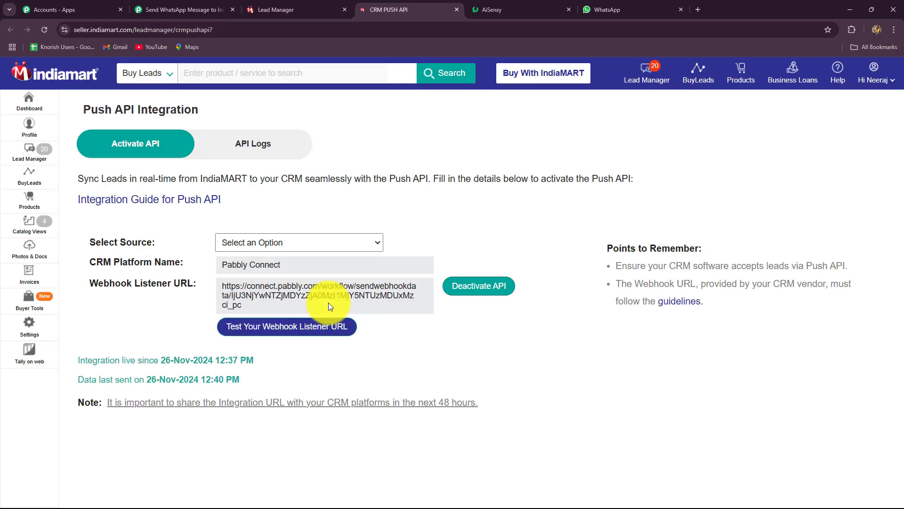
click(464, 281)
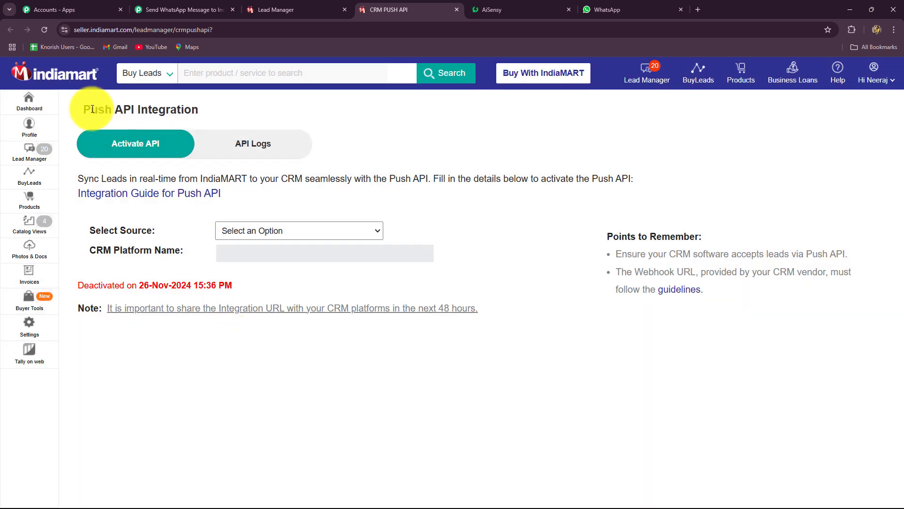
Select Other as the Push API source and save a webhook listener named "Pabbly Connect" with the copied Pabbly webhook URL
click(242, 232)
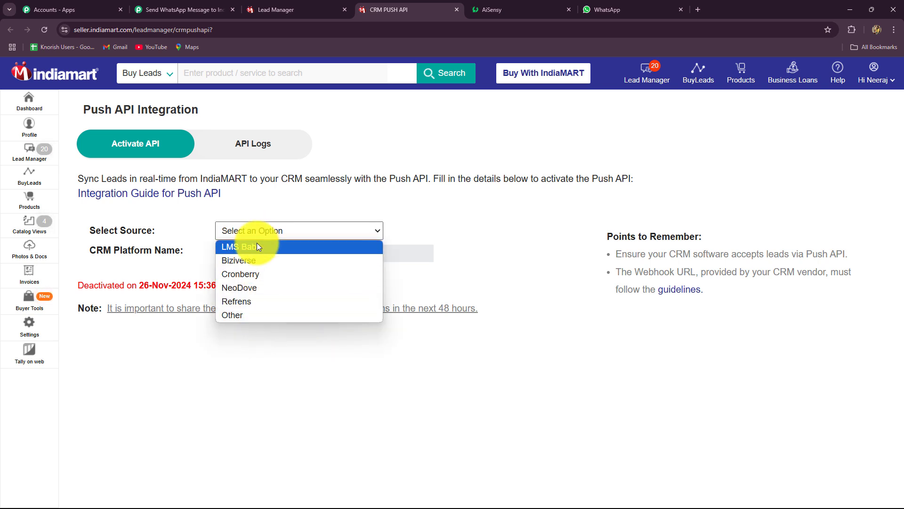
click(258, 315)
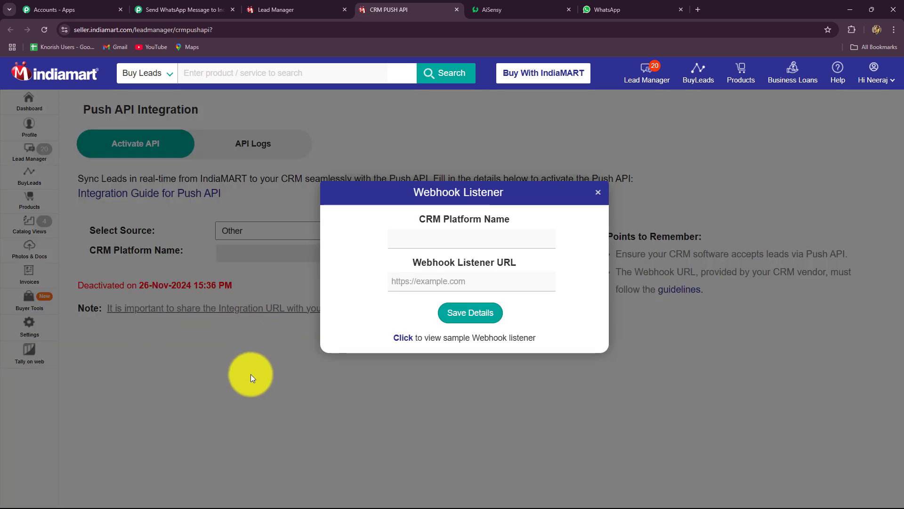
click(430, 239)
click(451, 262)
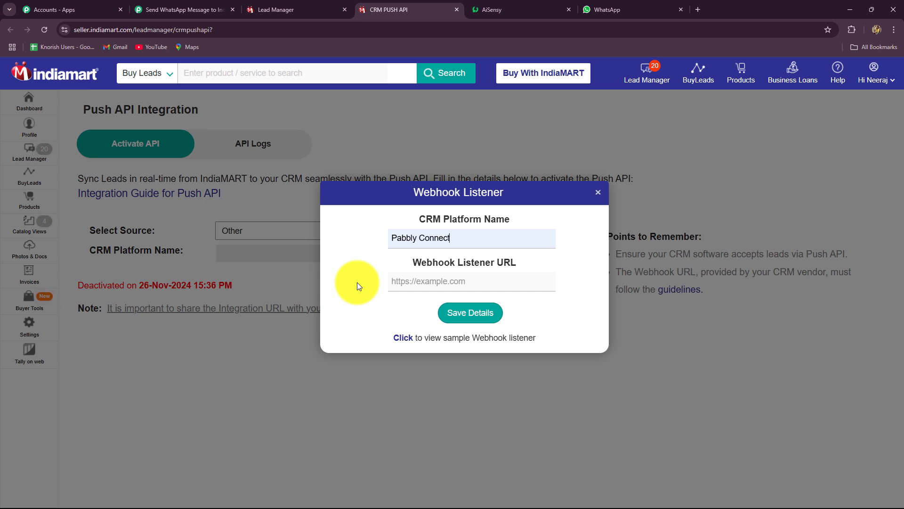
click(416, 284)
key(ctrl+v)
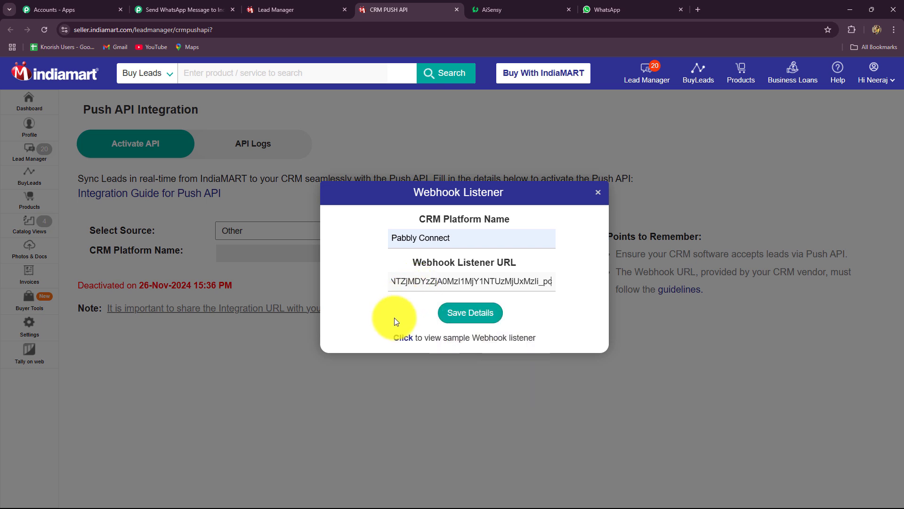
click(394, 318)
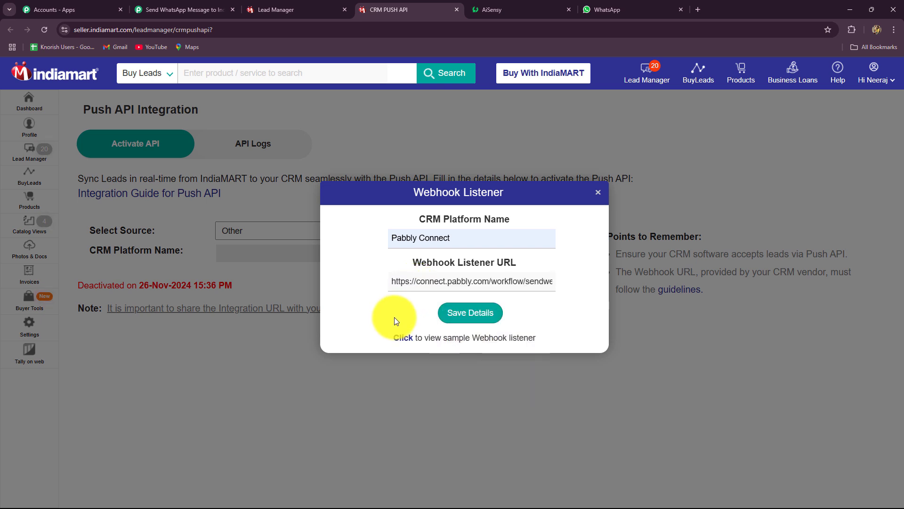
click(475, 315)
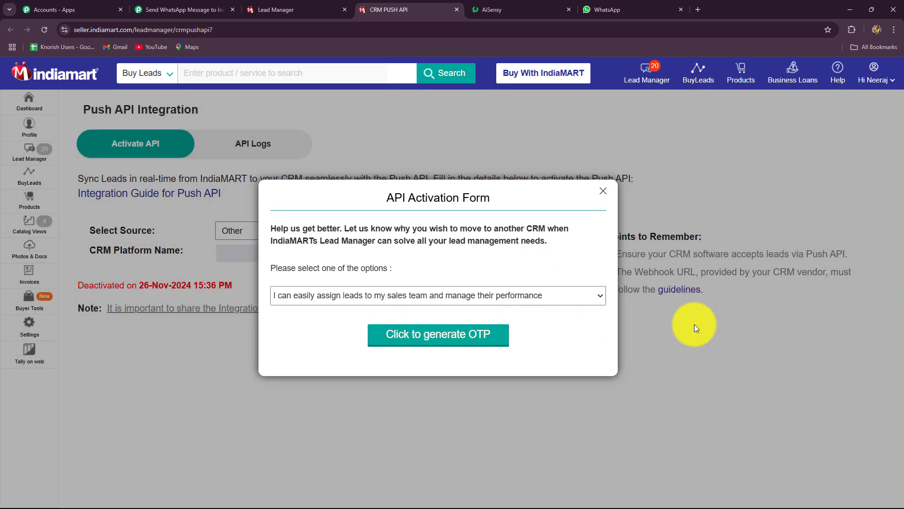
Give "I can easily assign leads to my sales team and manage their performance" as the API activation reason and generate the OTP
click(404, 302)
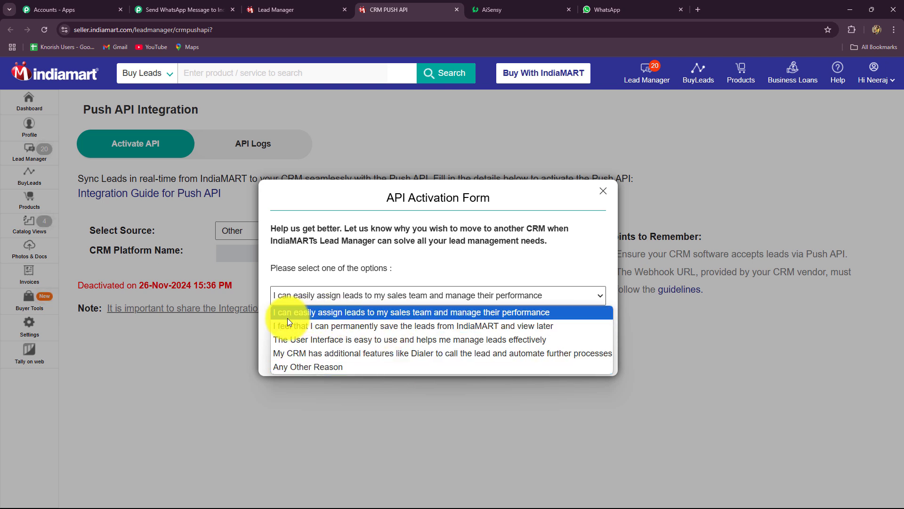
click(454, 317)
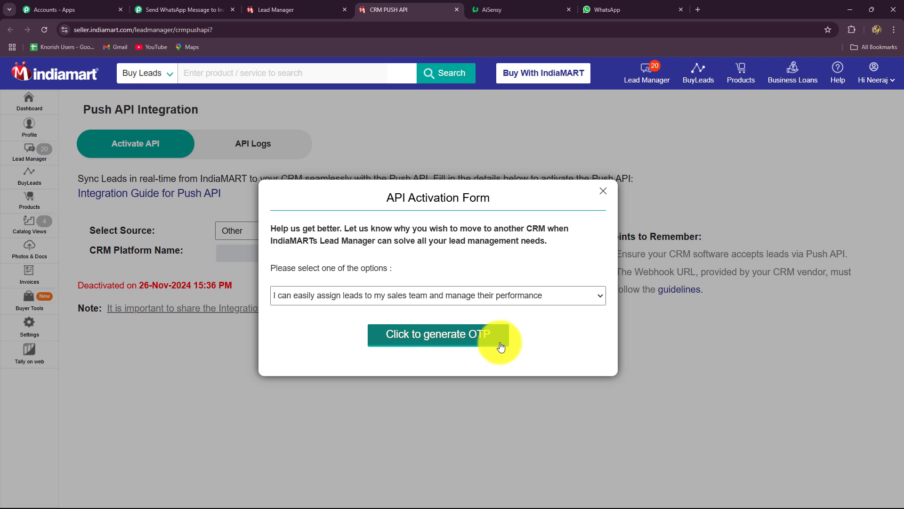
click(501, 347)
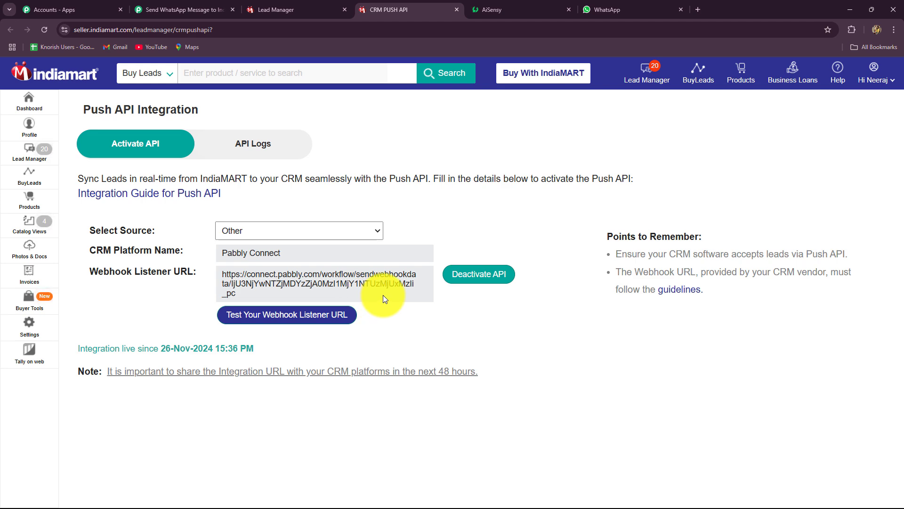
Return to the Pabbly Connect workflow and review the IndiaMART trigger's event, webhook URL, setup instructions and webhook response status
click(185, 3)
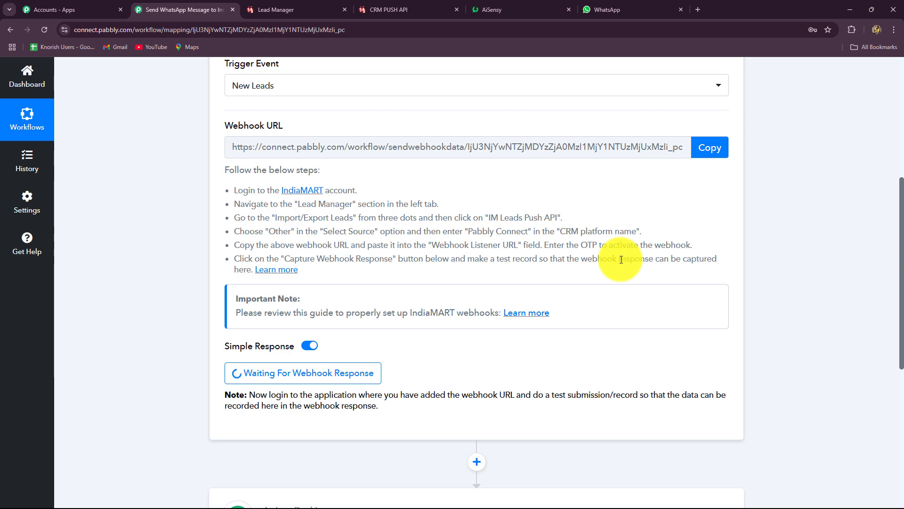
scroll(625, 249, up, 6)
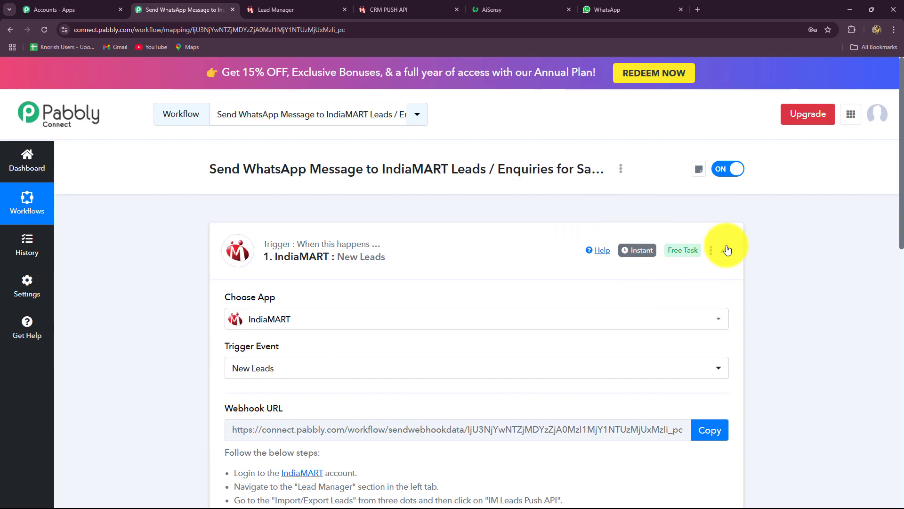
click(725, 249)
click(726, 248)
scroll(440, 315, down, 4)
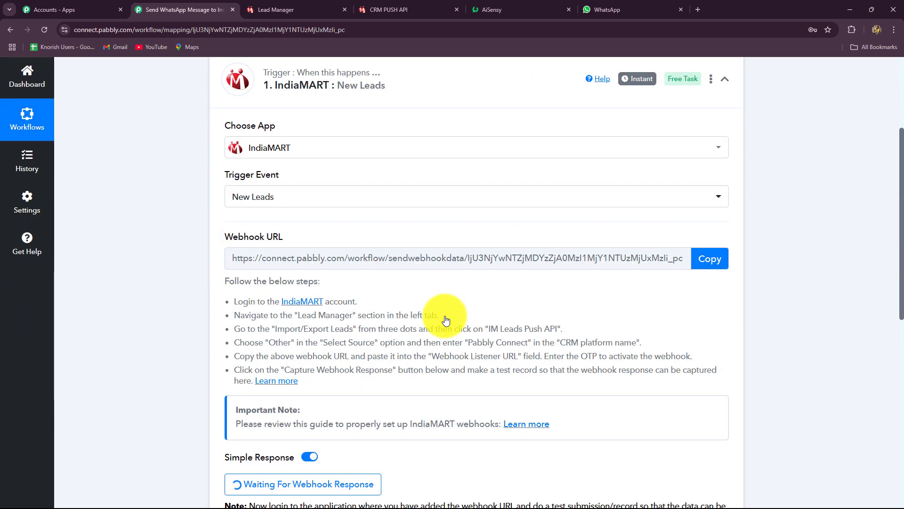
scroll(446, 320, down, 4)
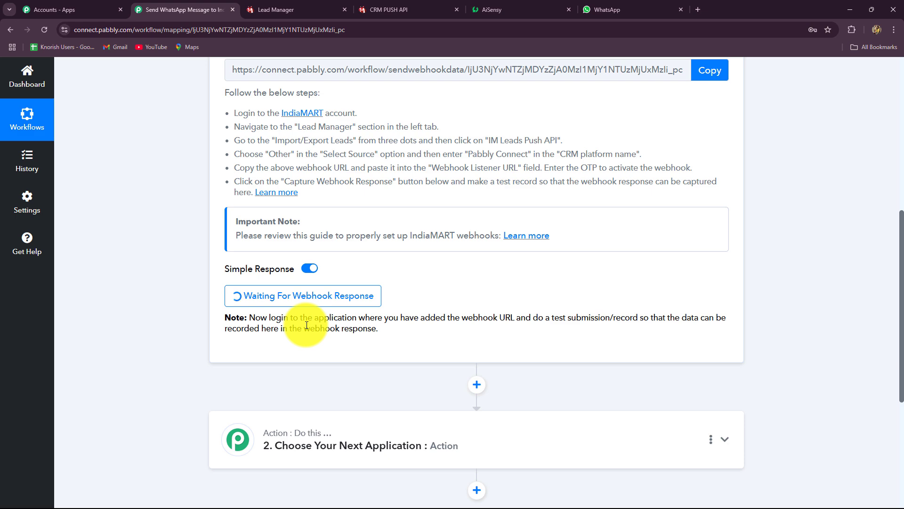
scroll(199, 316, up, 4)
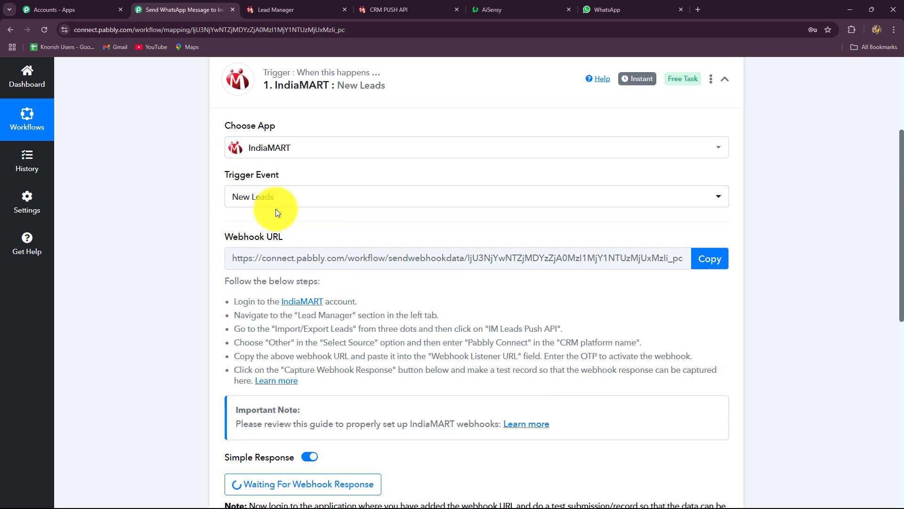
scroll(275, 208, down, 1)
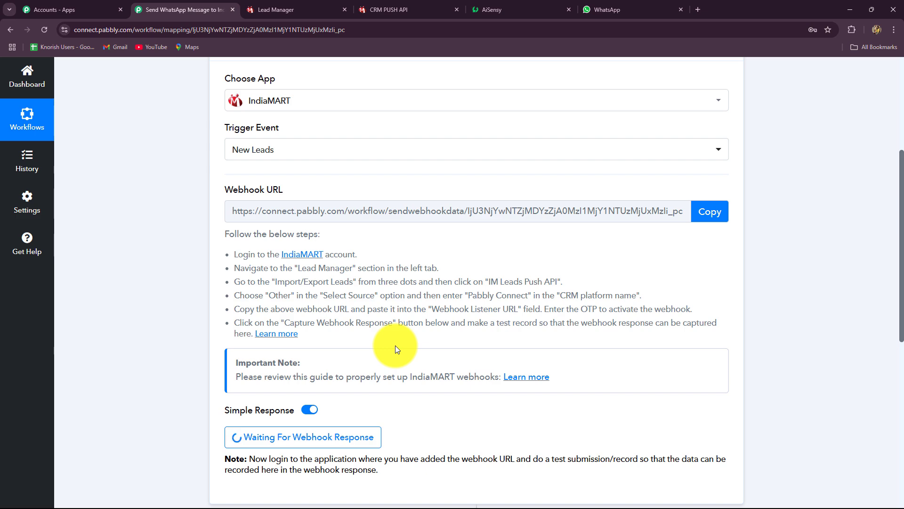
scroll(349, 292, down, 4)
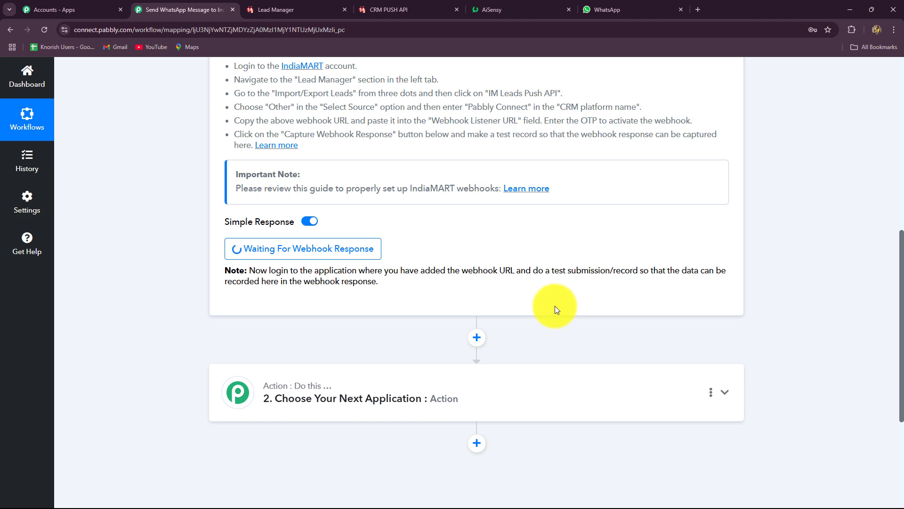
scroll(814, 297, up, 7)
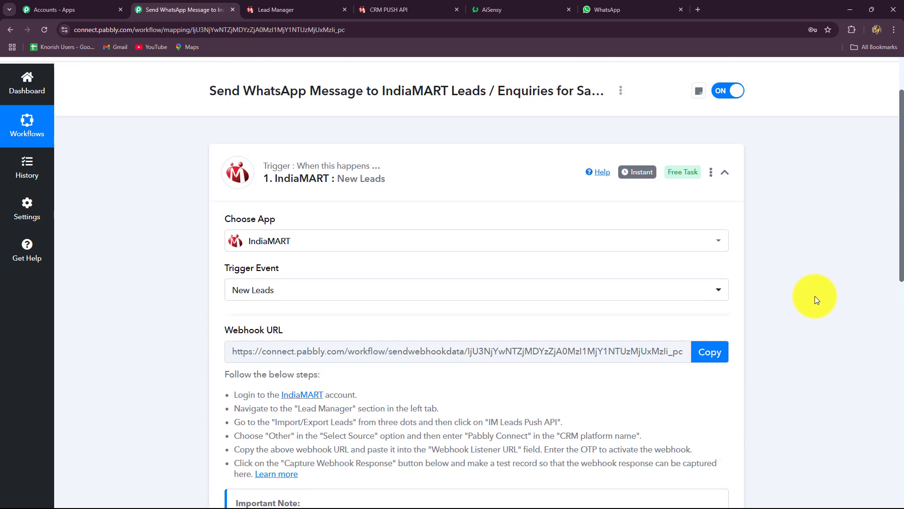
scroll(816, 300, down, 5)
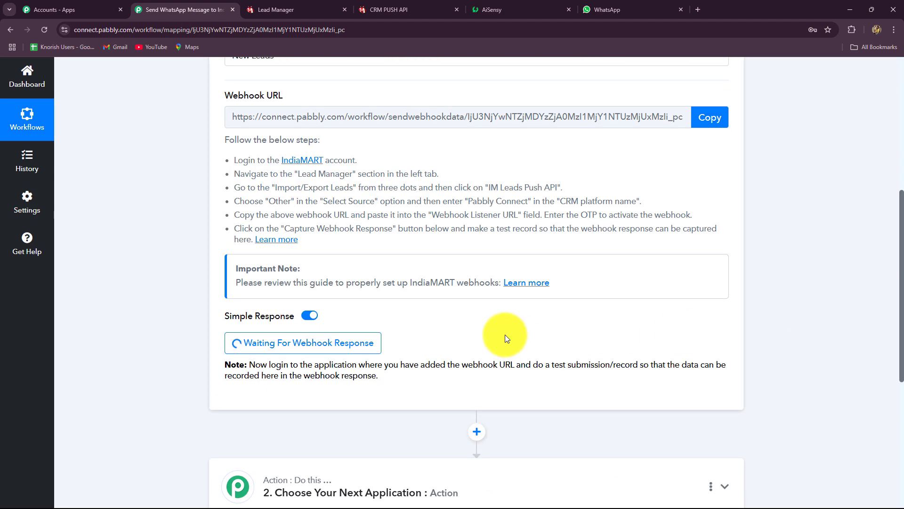
scroll(505, 334, up, 3)
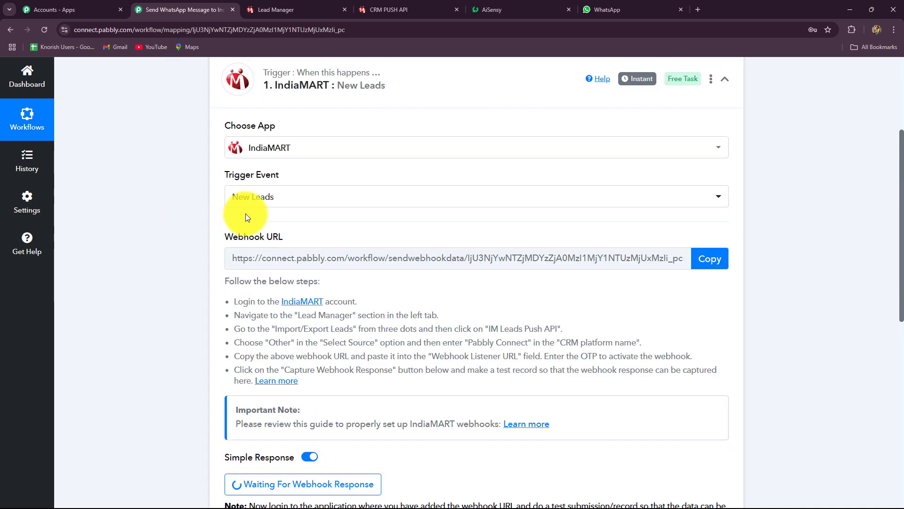
scroll(245, 214, down, 4)
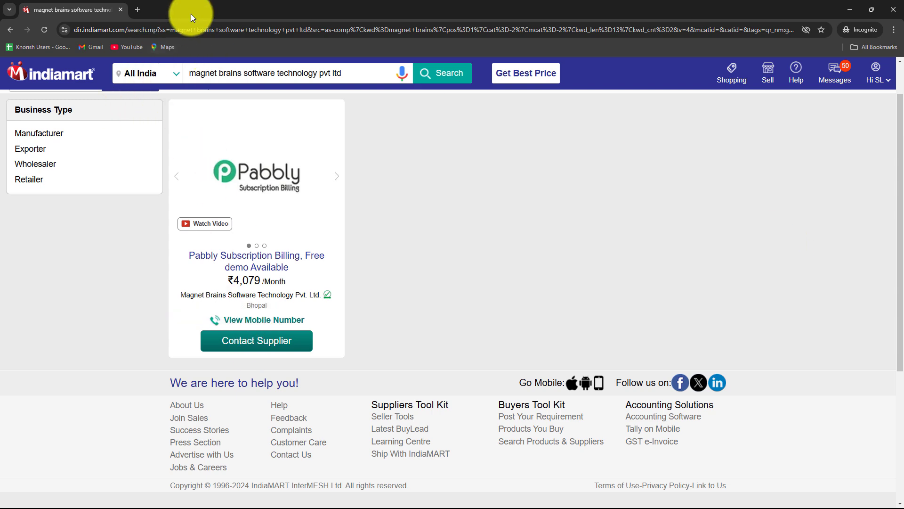
Send the Pabbly Subscription Billing supplier an enquiry stating "Hello, I am looking for high-quality bathroom fittings for a residential project", without a GST number
click(259, 339)
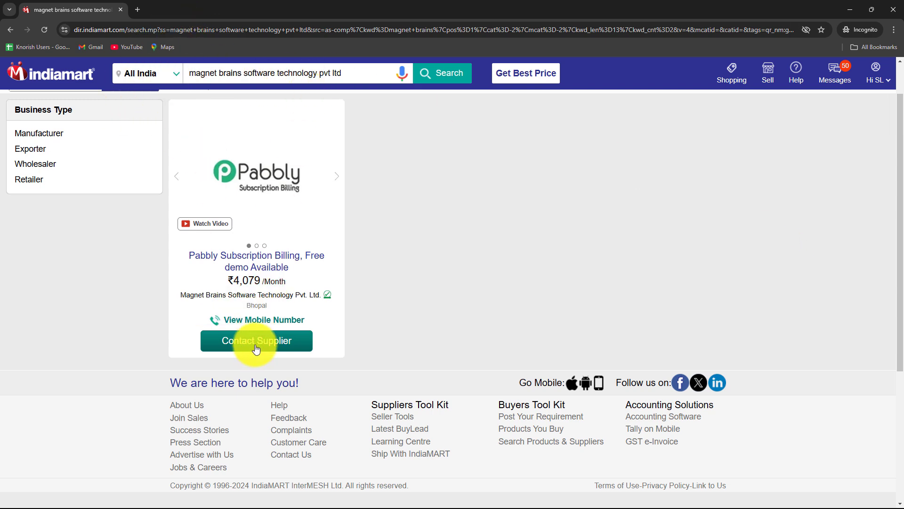
click(547, 351)
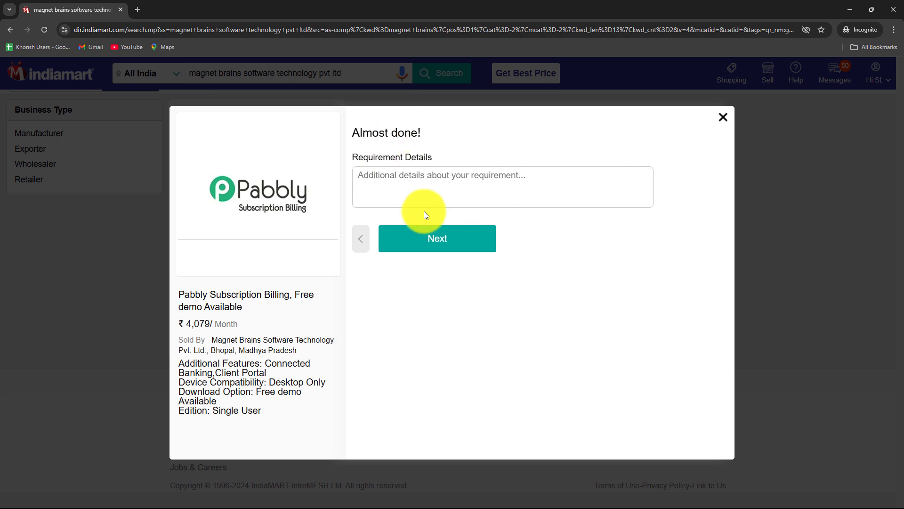
click(558, 190)
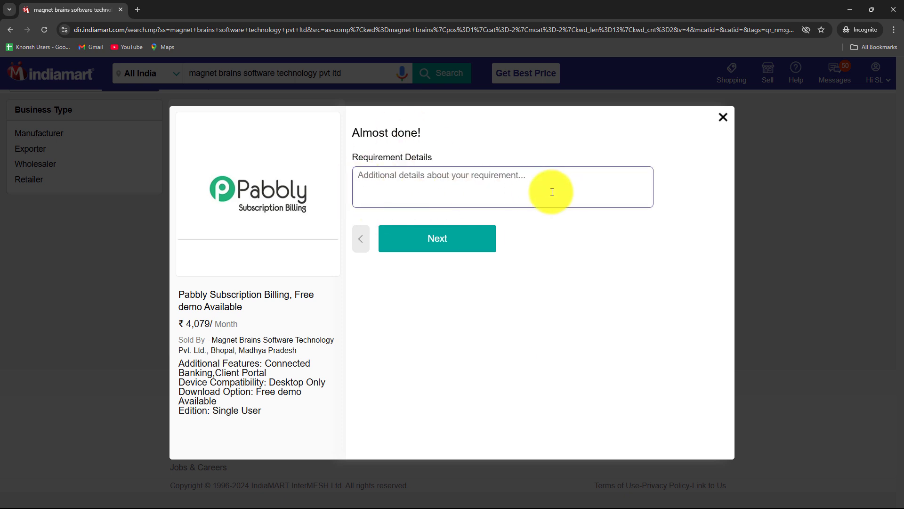
text(Hello, I am looking for high-quality bathroom fittings for a residential project)
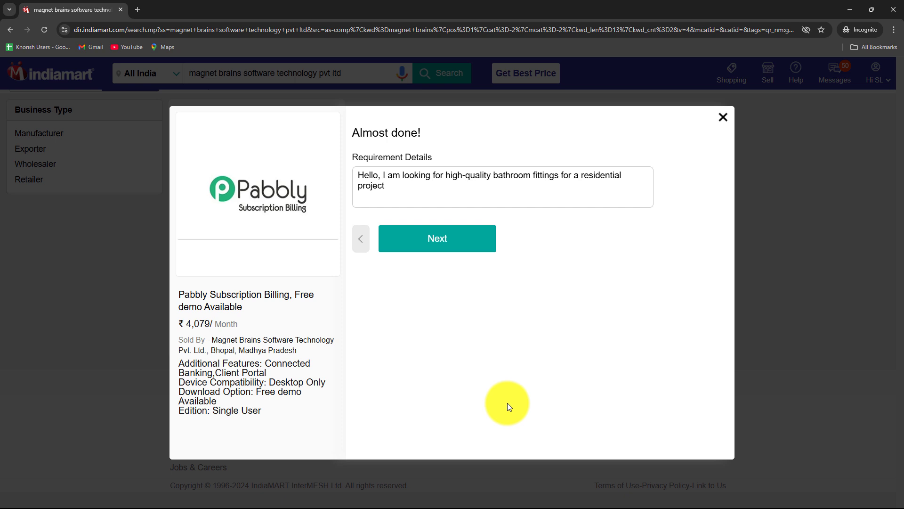
click(409, 240)
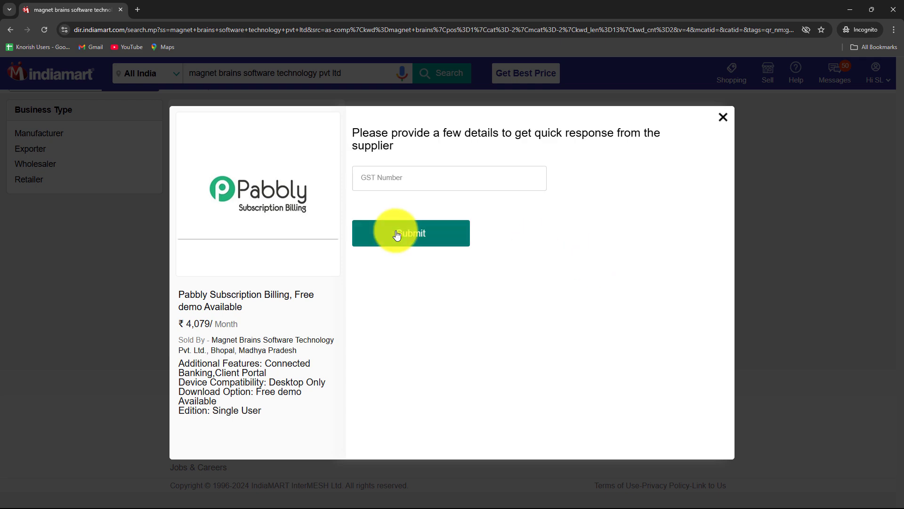
click(397, 234)
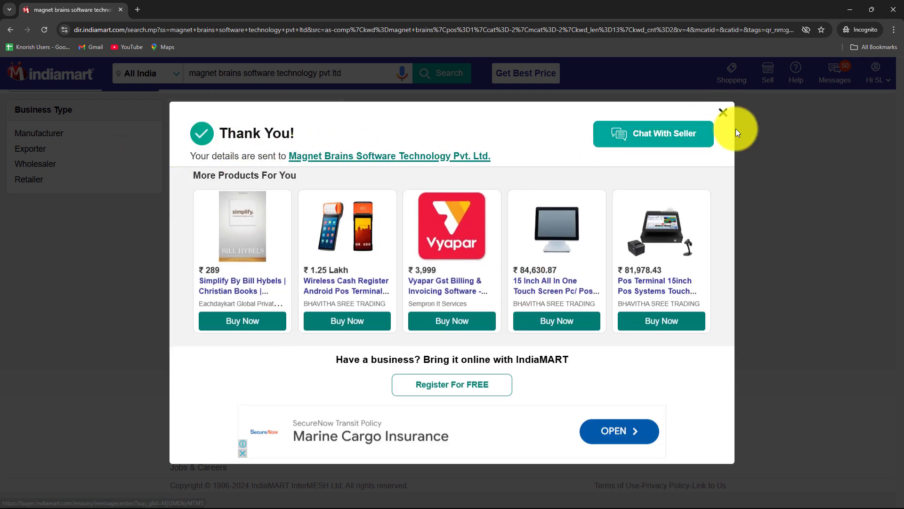
click(723, 112)
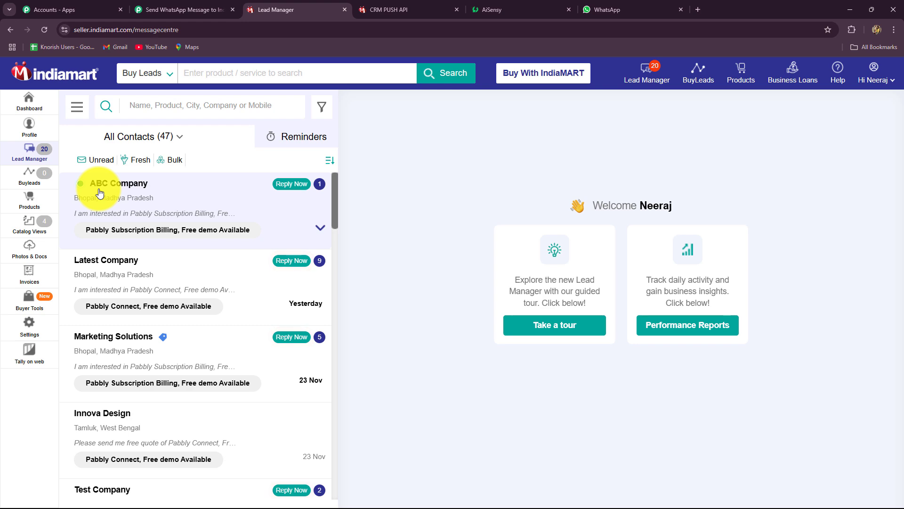
Open the ABC Company enquiry in IndiaMART's Lead Manager, and check the status, query ID, subject and sender state in Pabbly Connect's captured response
click(115, 185)
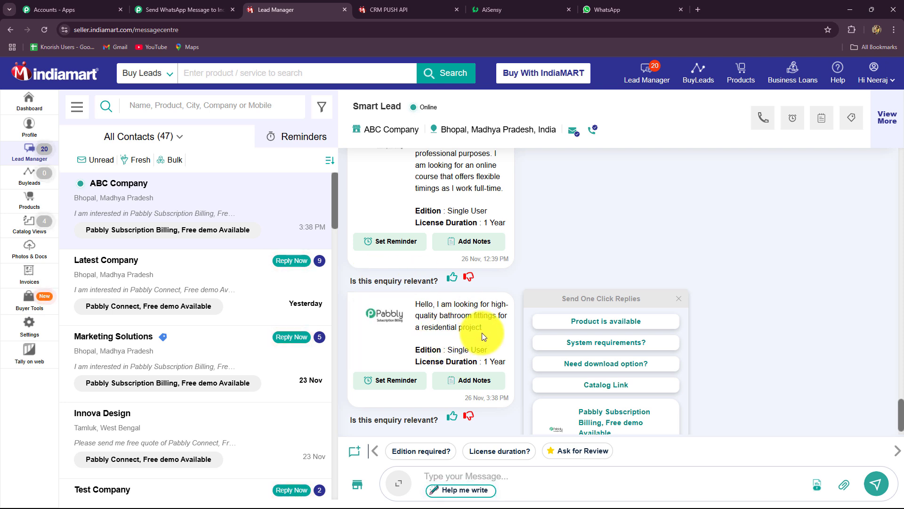
click(181, 10)
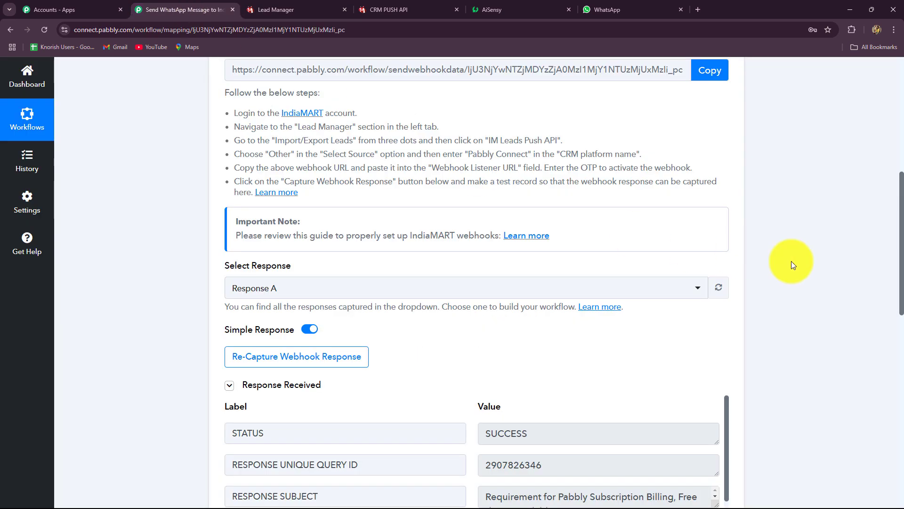
scroll(890, 273, down, 5)
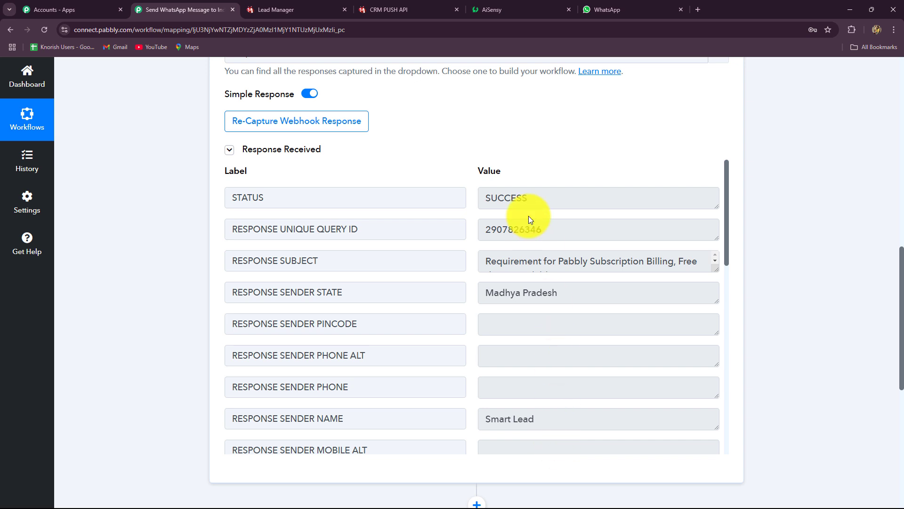
double_click(537, 198)
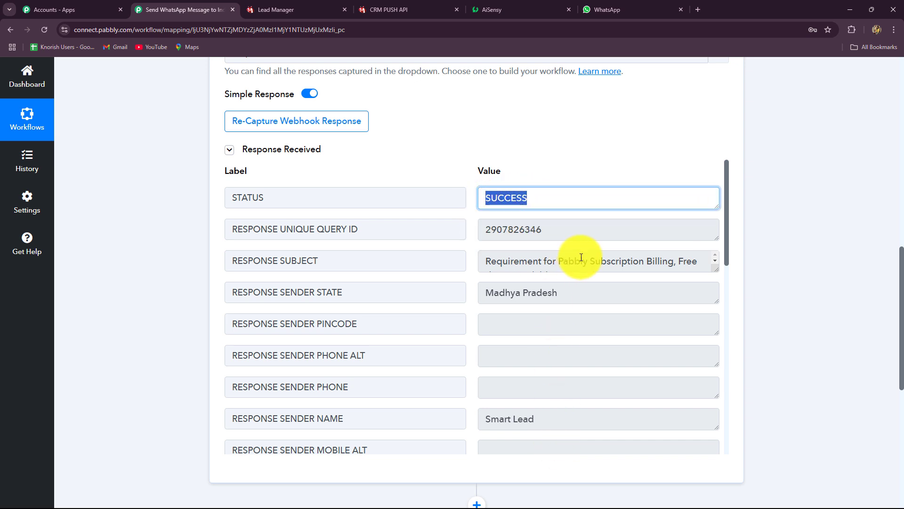
double_click(573, 233)
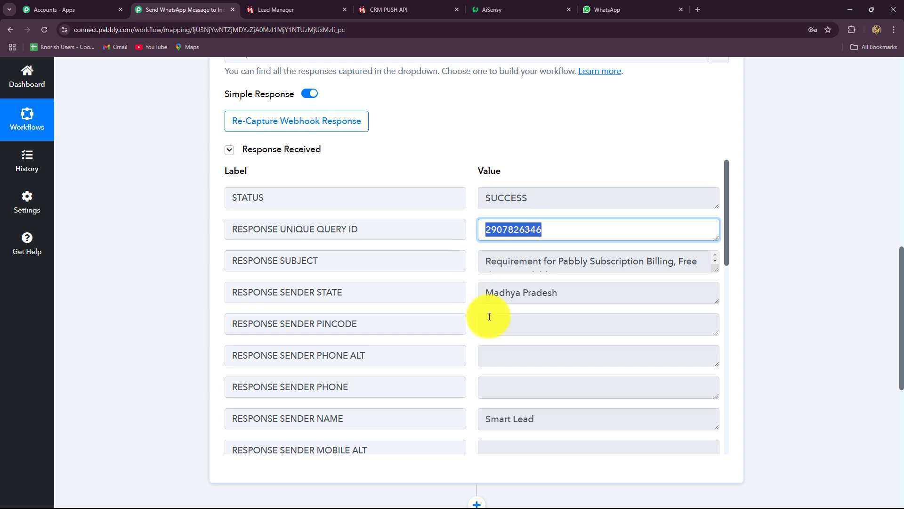
drag(485, 262, 720, 258)
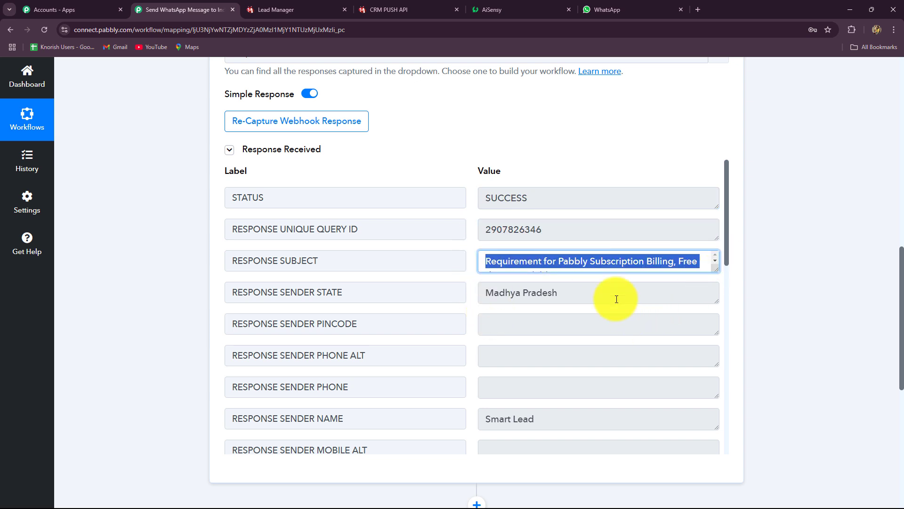
scroll(616, 299, down, 2)
scroll(612, 297, up, 3)
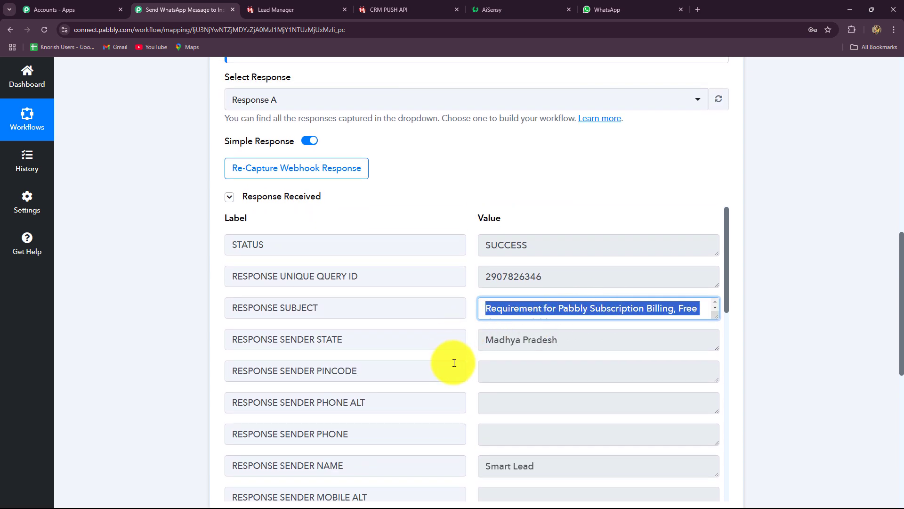
drag(485, 339, 548, 340)
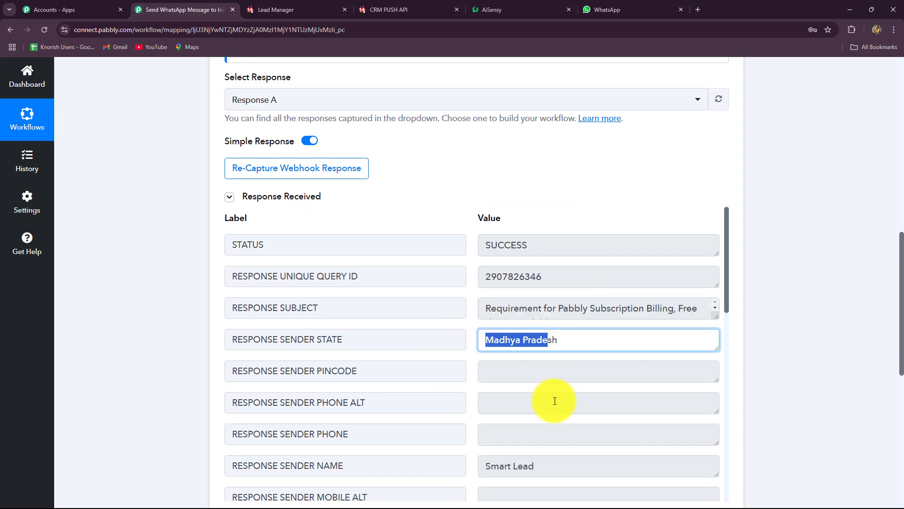
Examine the sender address, query time and full query message in the captured response, and collapse the IndiaMART trigger
scroll(554, 401, down, 10)
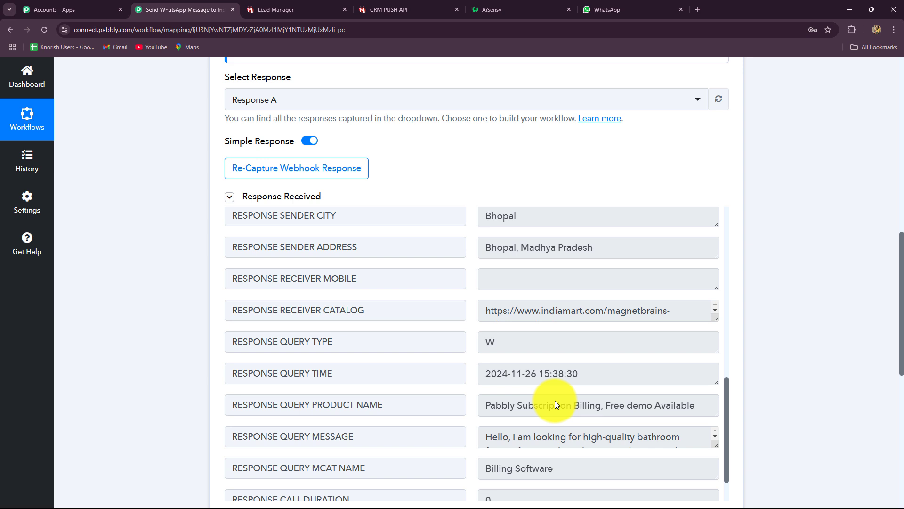
drag(597, 248, 503, 249)
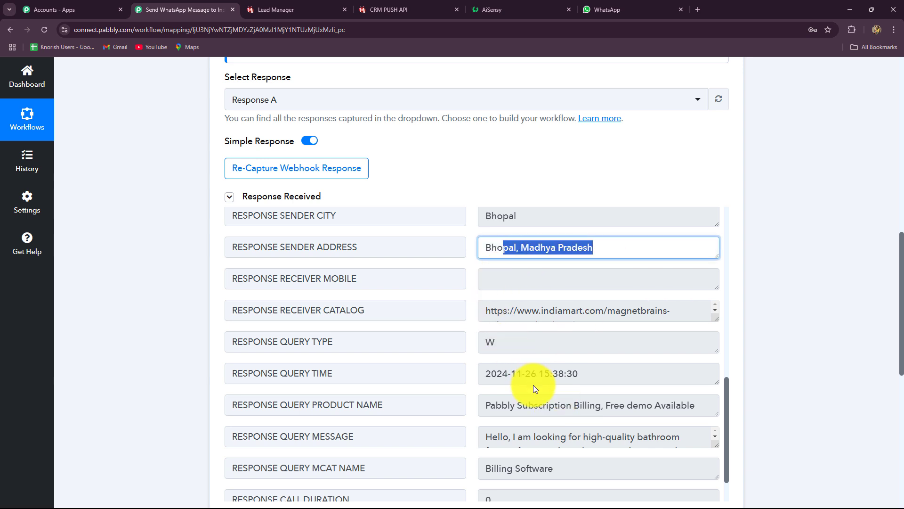
triple_click(535, 372)
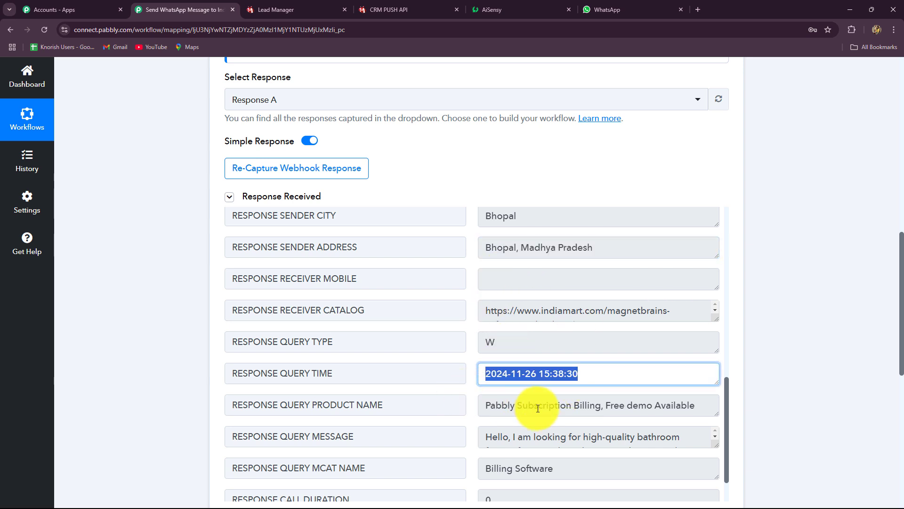
scroll(537, 408, down, 1)
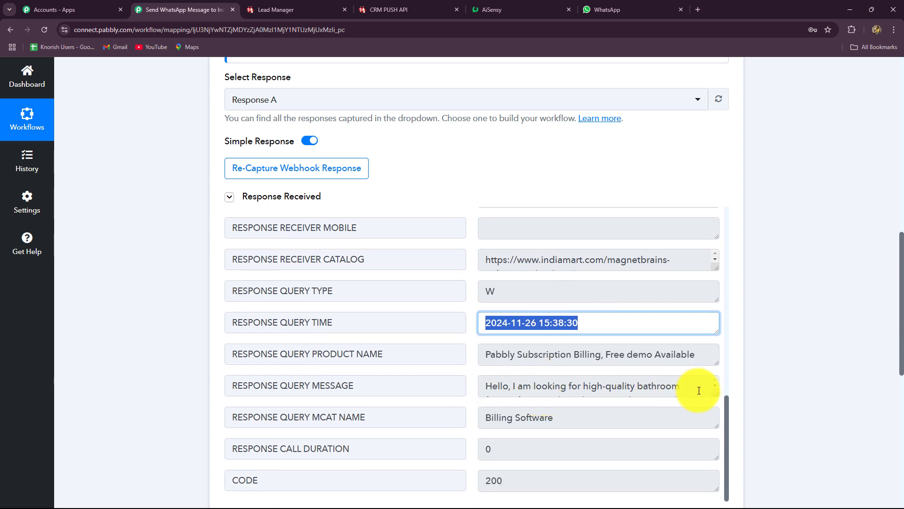
drag(715, 394, 716, 438)
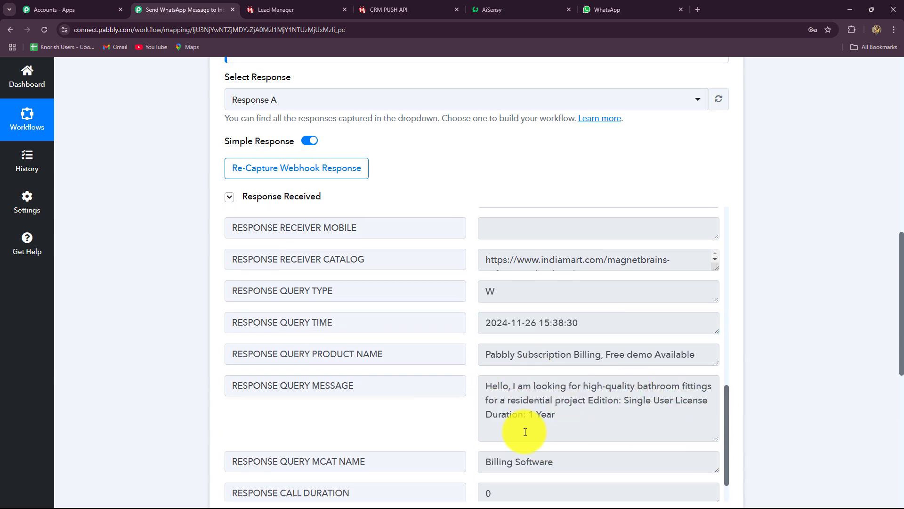
scroll(628, 305, up, 3)
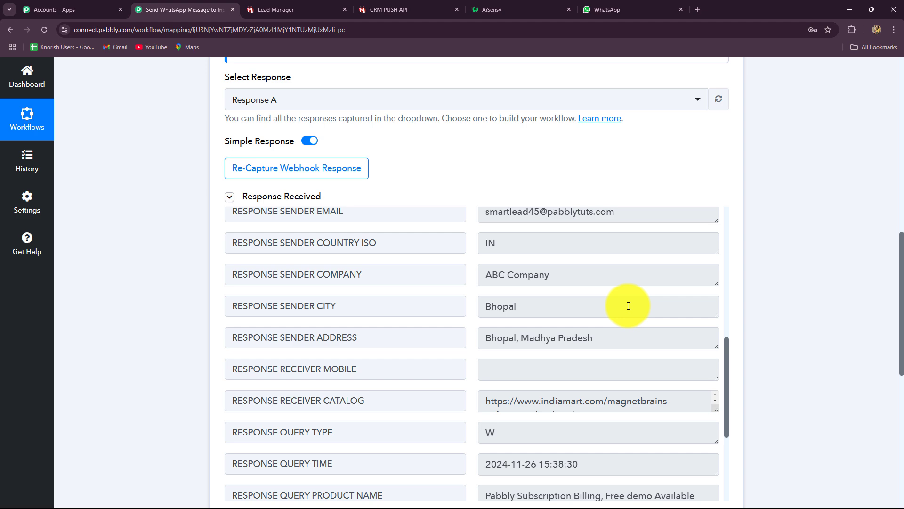
scroll(782, 255, up, 10)
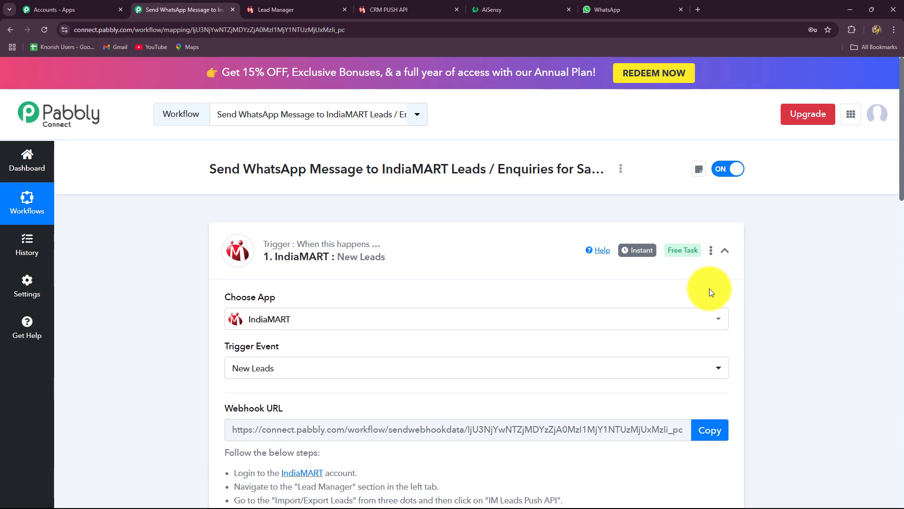
click(724, 251)
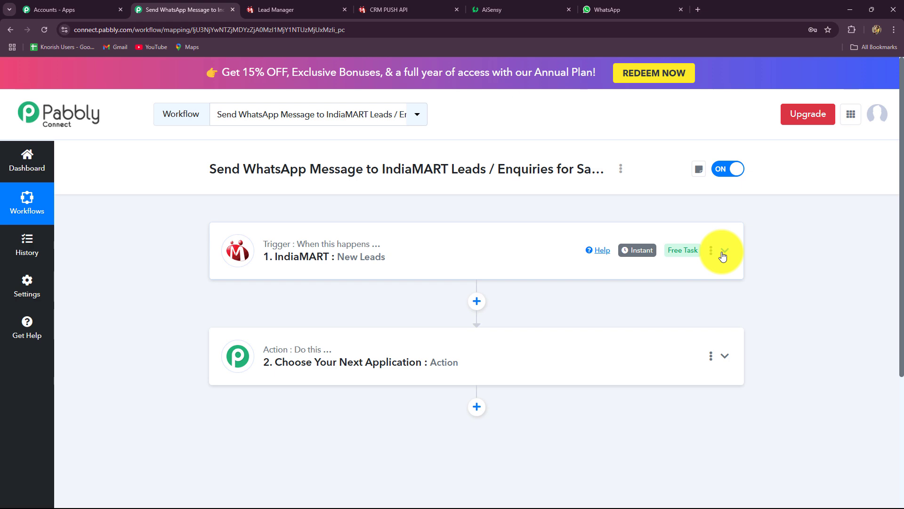
Look over the template message list in AiSensy and return to the Pabbly Connect workflow
click(488, 8)
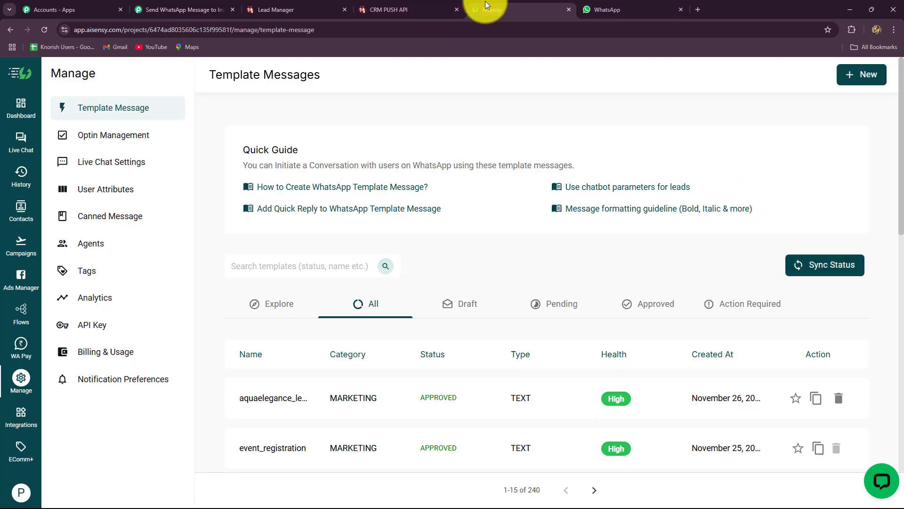
scroll(384, 366, down, 2)
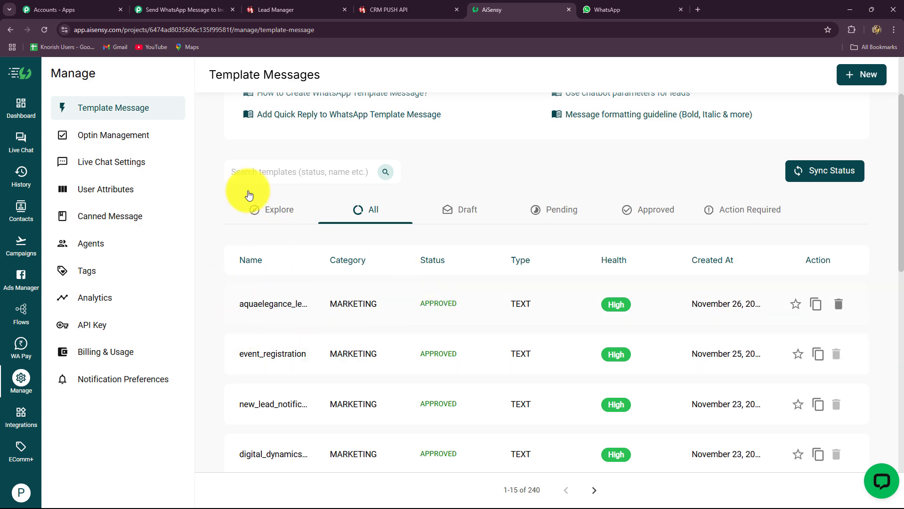
click(170, 9)
Set the workflow's action app to WhatsApp by AiSensy with the Send Template Message event
click(266, 364)
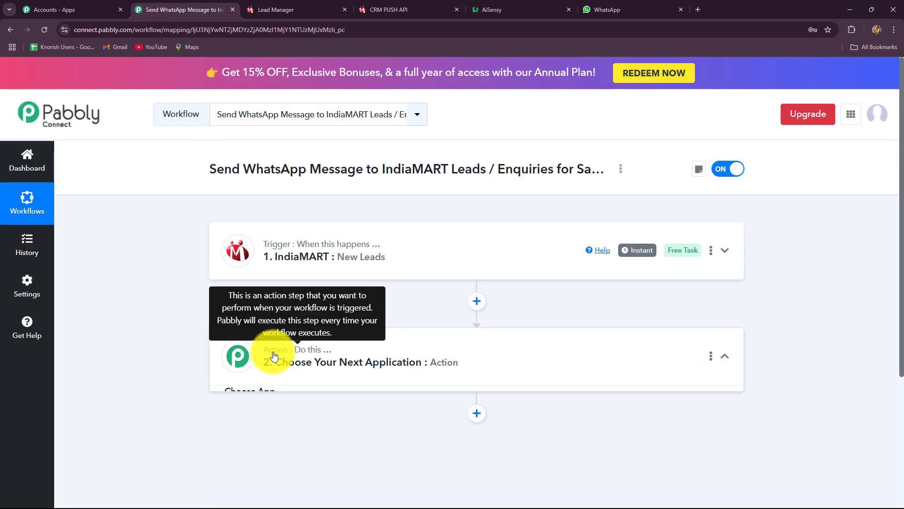
scroll(267, 364, down, 3)
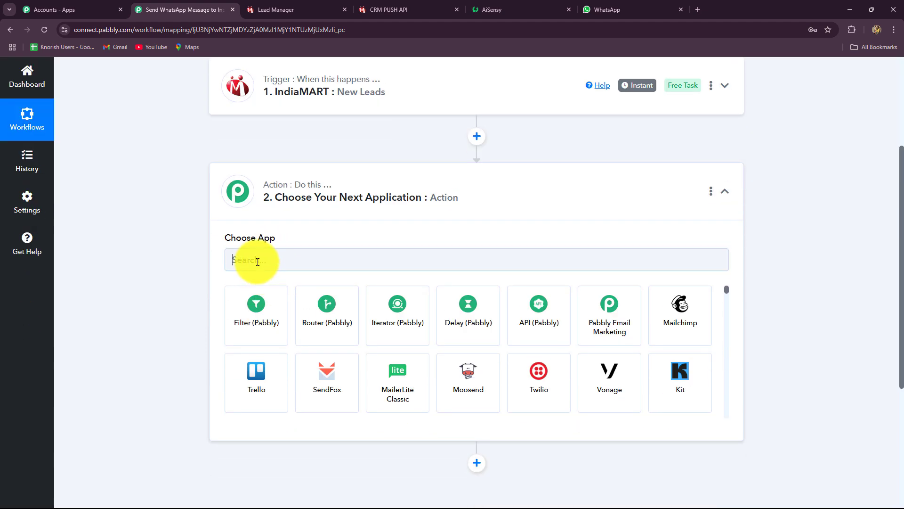
click(258, 262)
text(Ai)
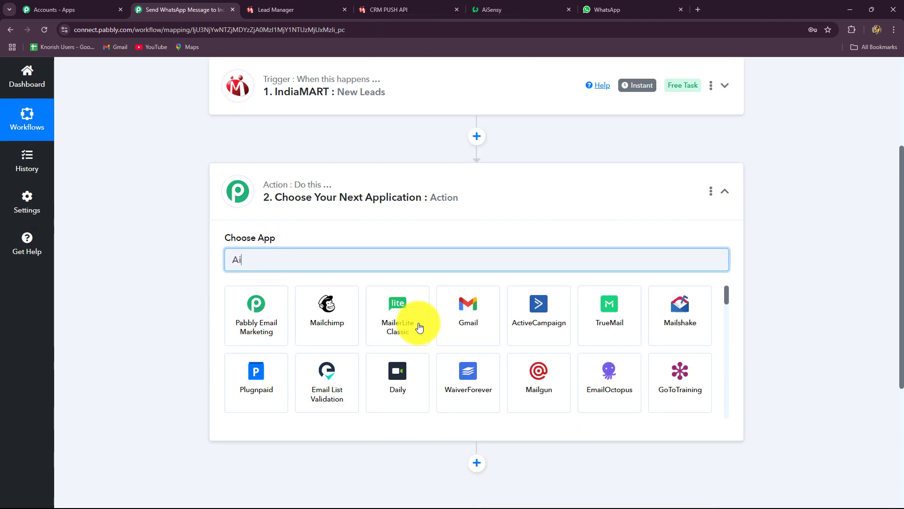
text(Sensy)
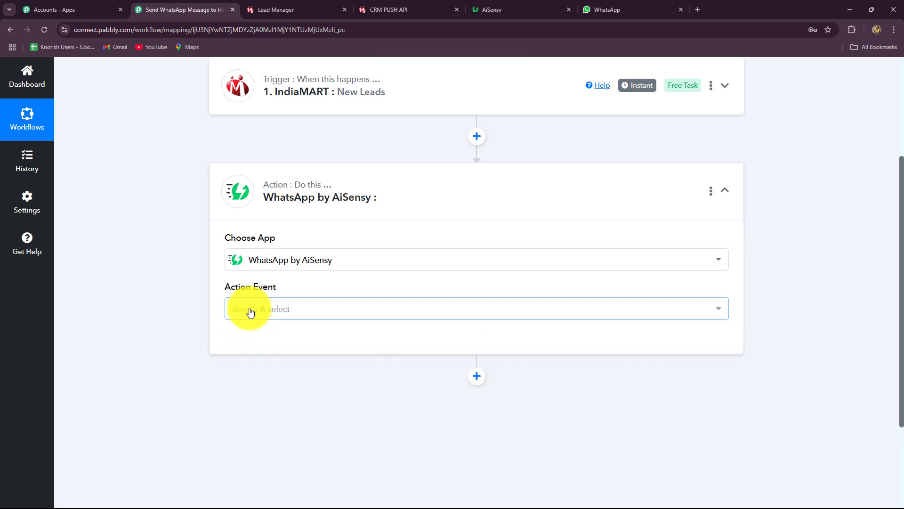
click(249, 309)
click(245, 366)
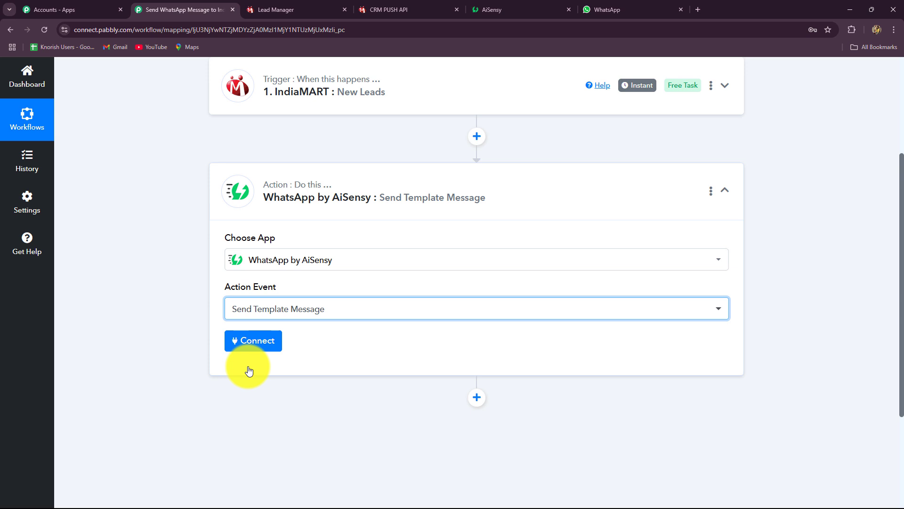
Start adding a new connection for WhatsApp by AiSensy and read the instructions for obtaining its API key
click(251, 343)
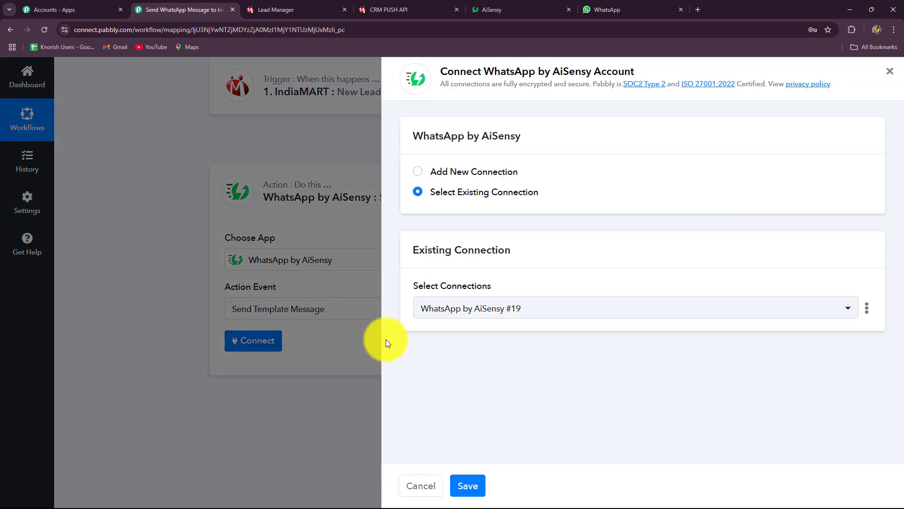
click(498, 5)
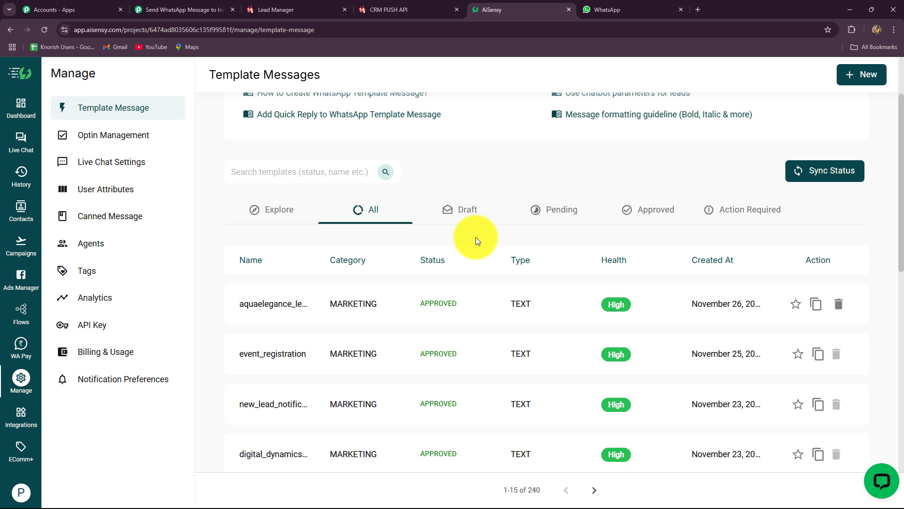
click(188, 9)
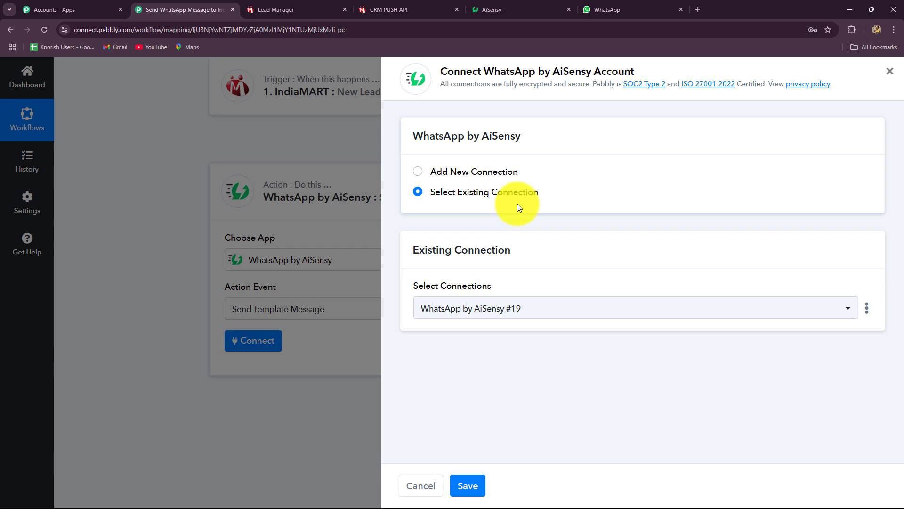
click(418, 173)
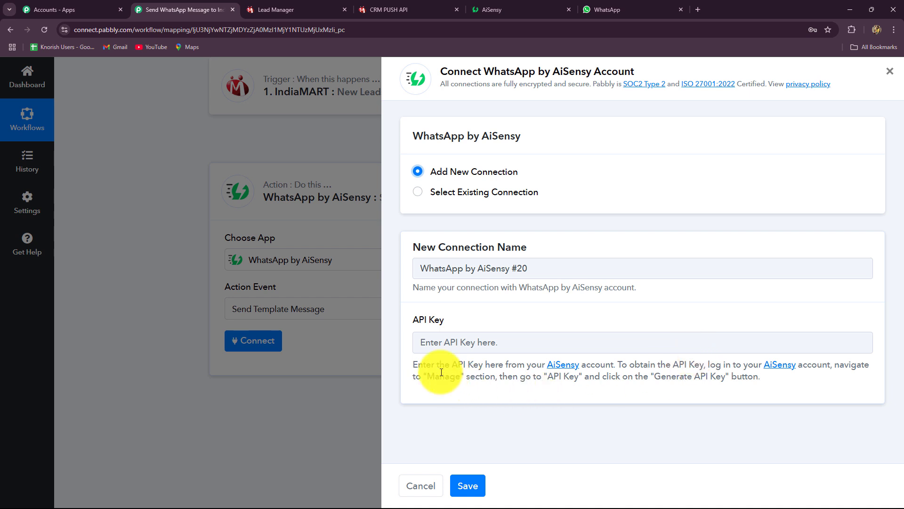
drag(413, 363, 780, 383)
click(599, 403)
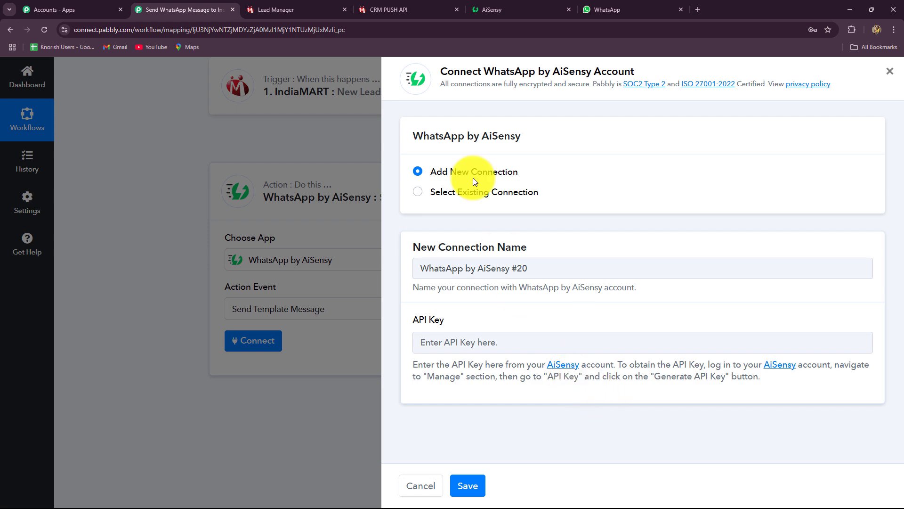
Copy the API key from AiSensy's Manage section into the new WhatsApp by AiSensy connection in Pabbly Connect and save the connection
click(525, 9)
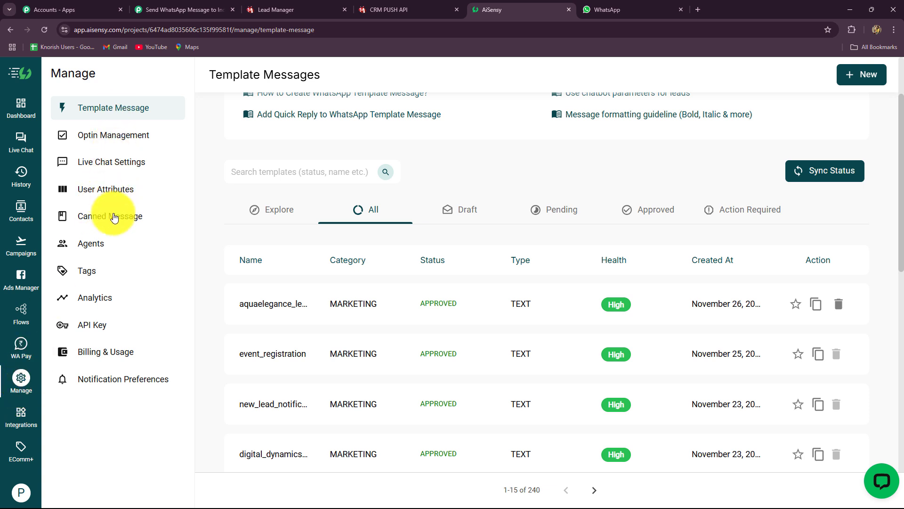
click(95, 325)
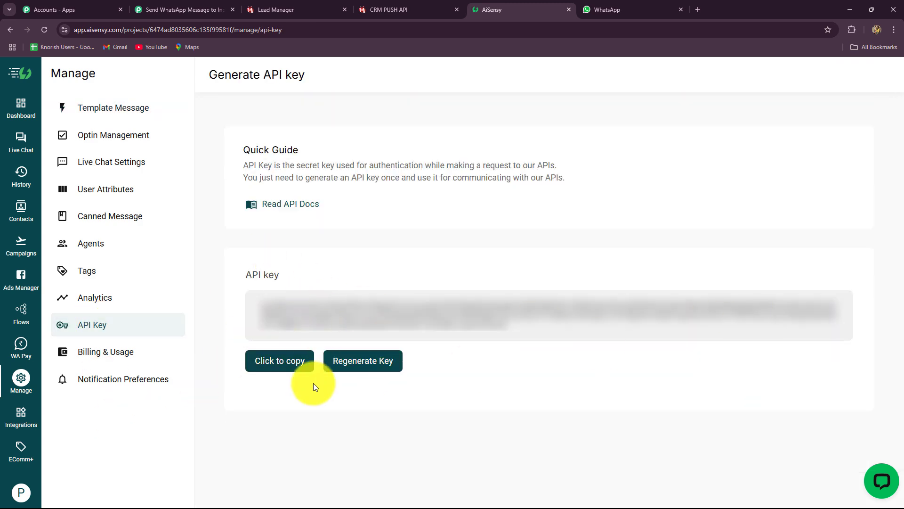
click(254, 367)
click(212, 9)
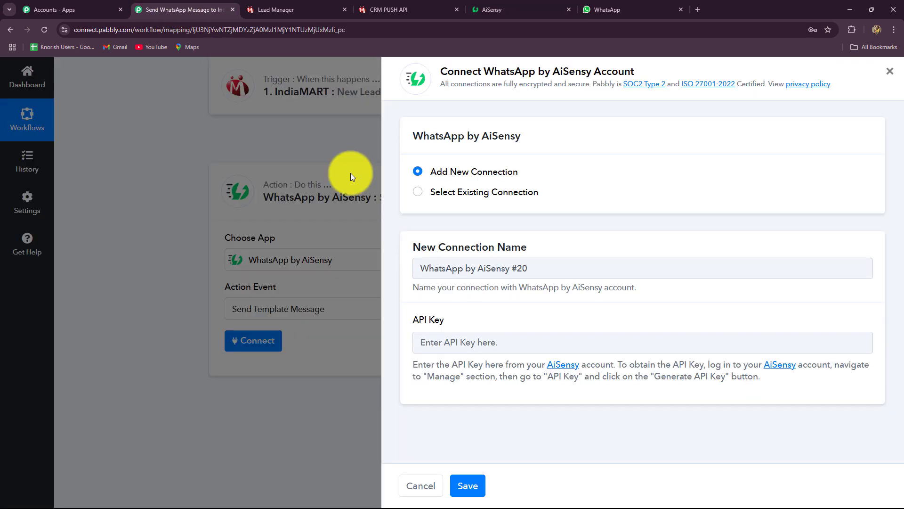
click(447, 346)
key(ctrl+v)
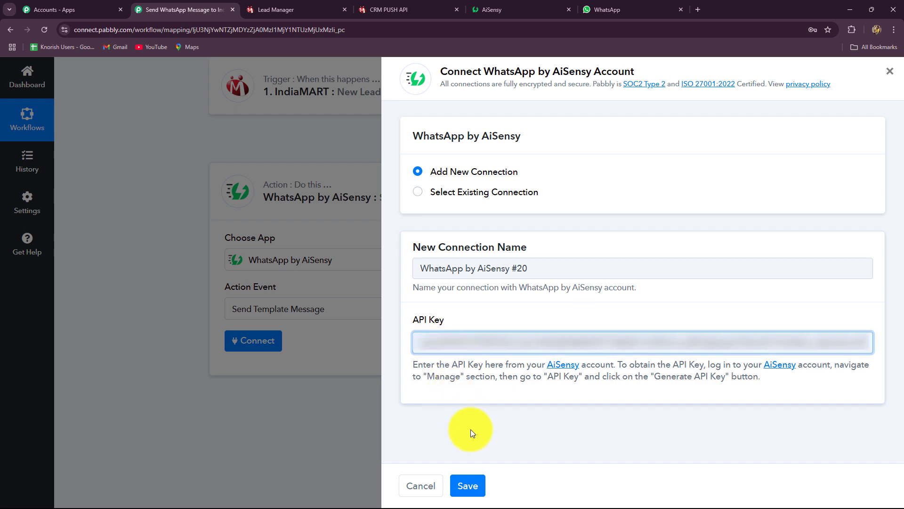
click(469, 485)
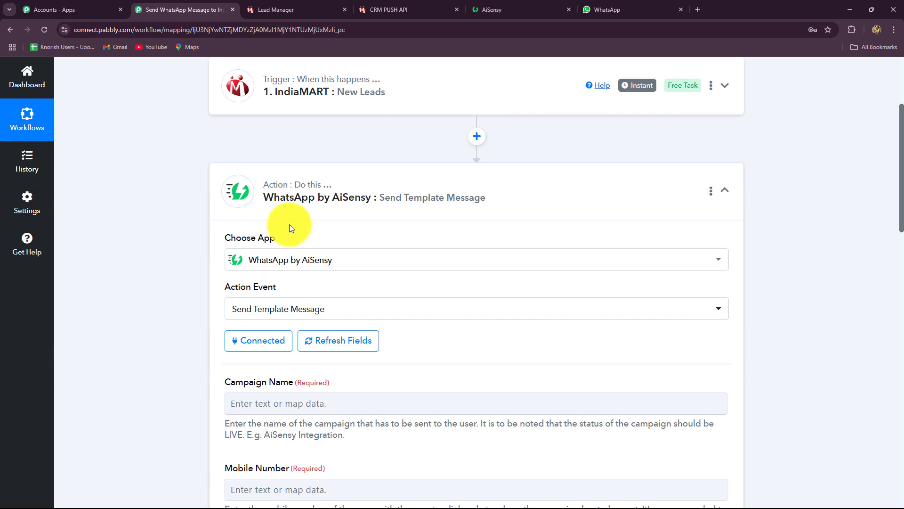
Look over the Send Template Message fields and preview the aquaelegance_leads template in AiSensy
scroll(409, 337, down, 15)
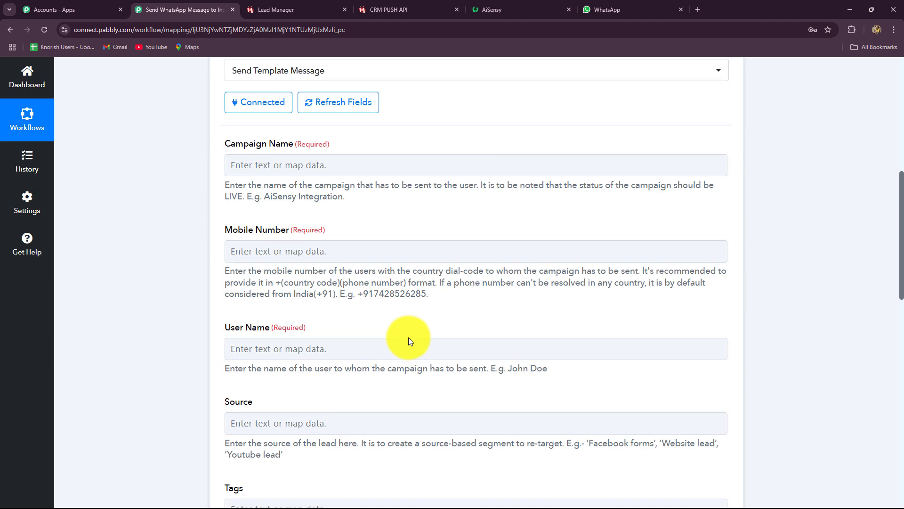
scroll(409, 338, up, 10)
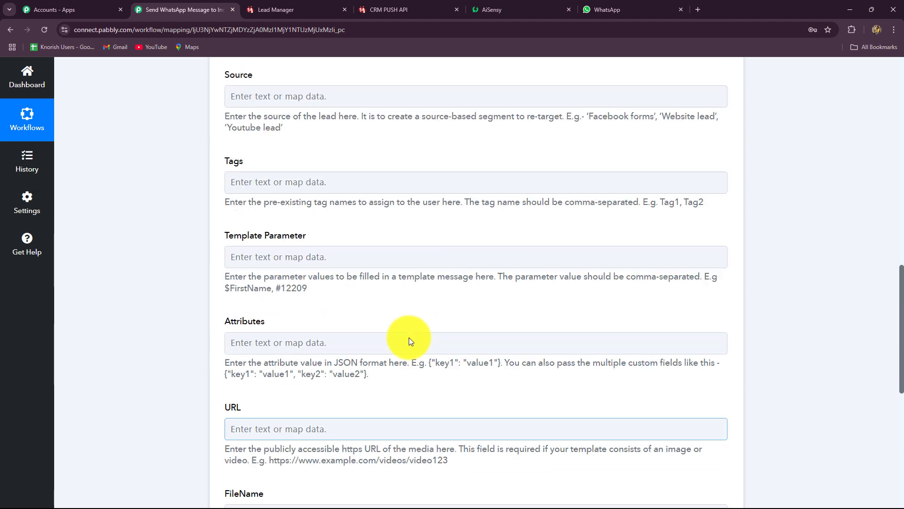
scroll(411, 337, up, 4)
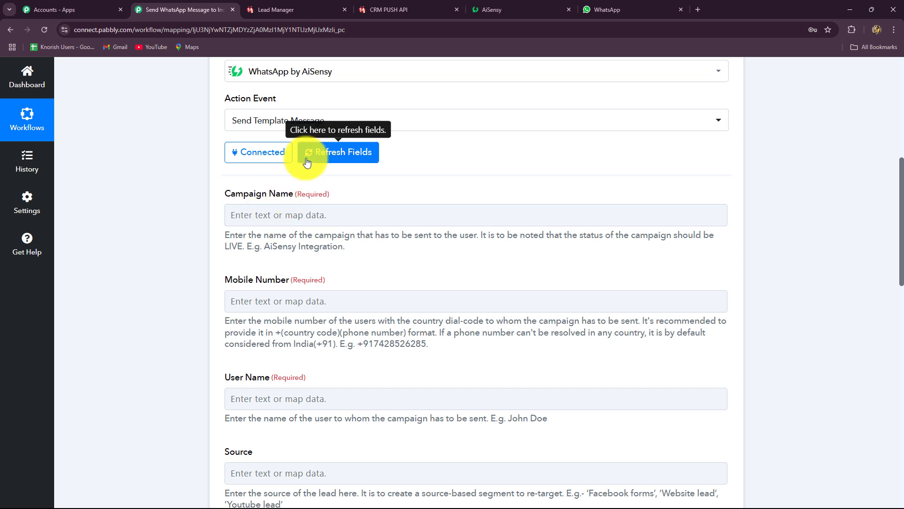
click(520, 7)
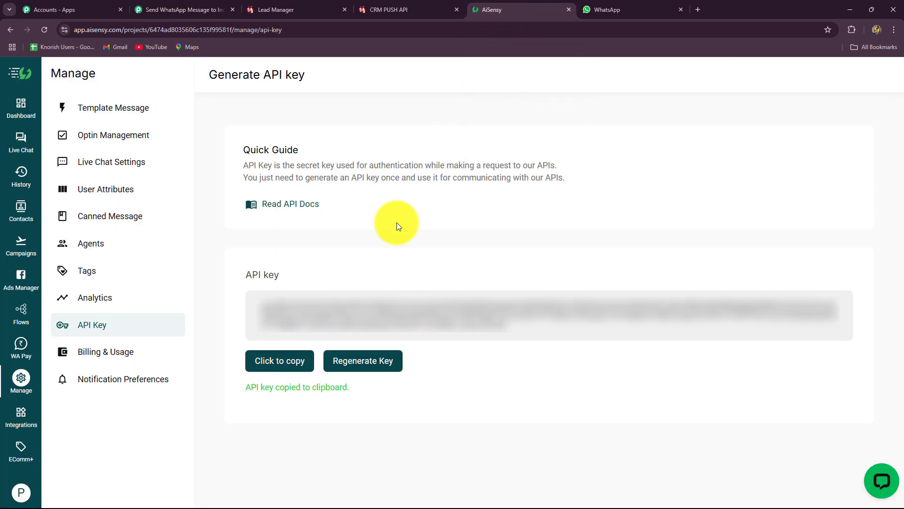
click(114, 111)
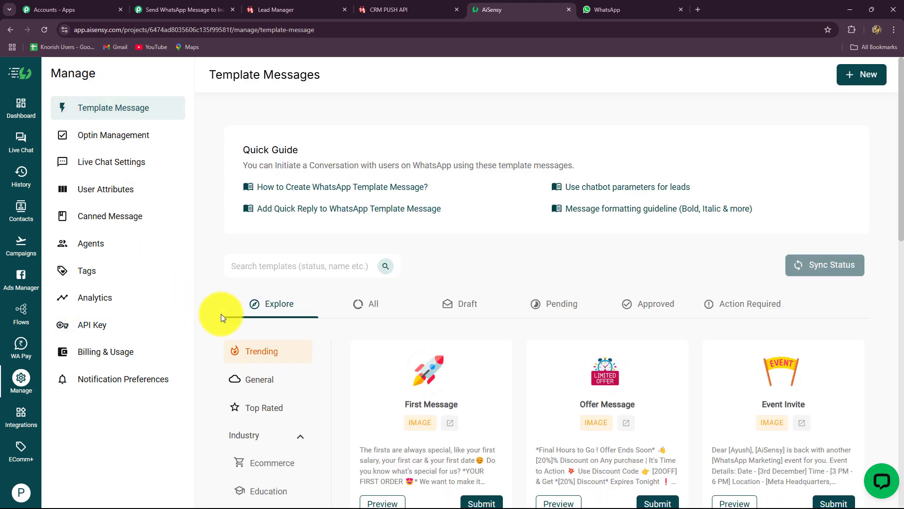
click(391, 311)
scroll(383, 308, down, 3)
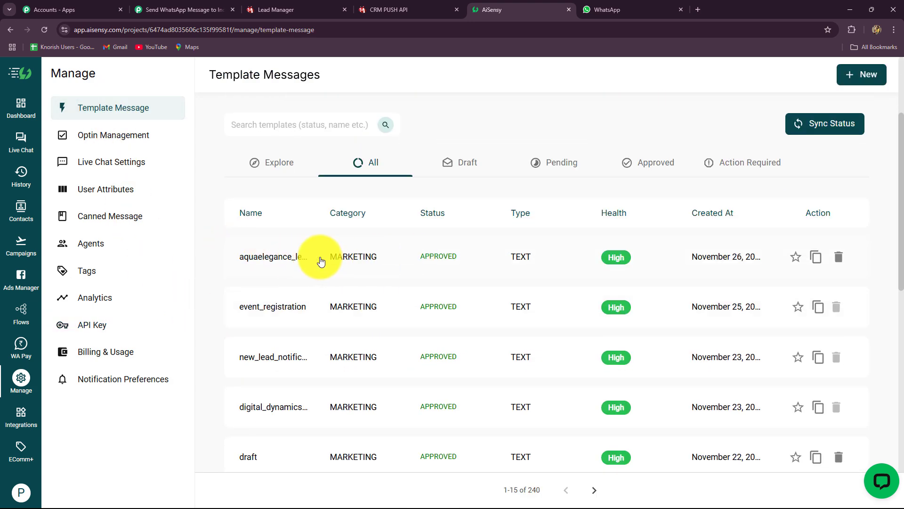
click(289, 260)
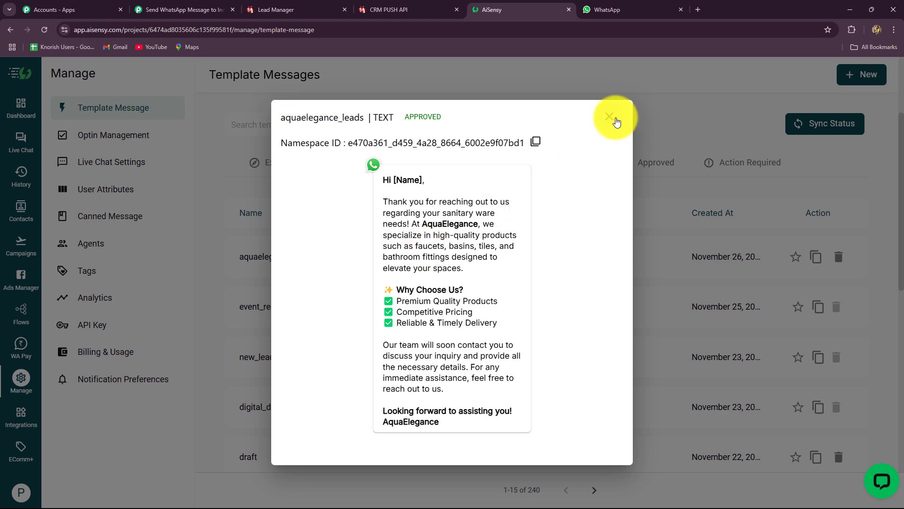
click(610, 117)
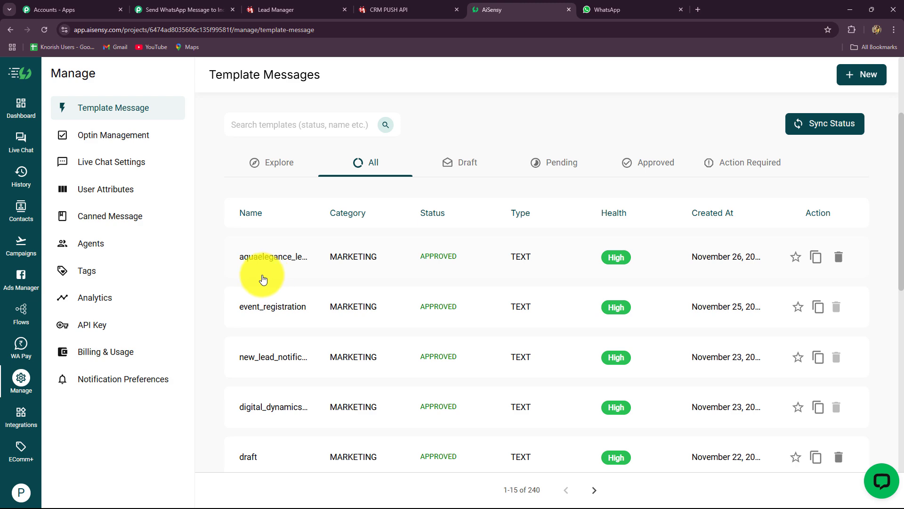
Start a new API campaign in AiSensy and name it AquaElegance Leads
click(15, 260)
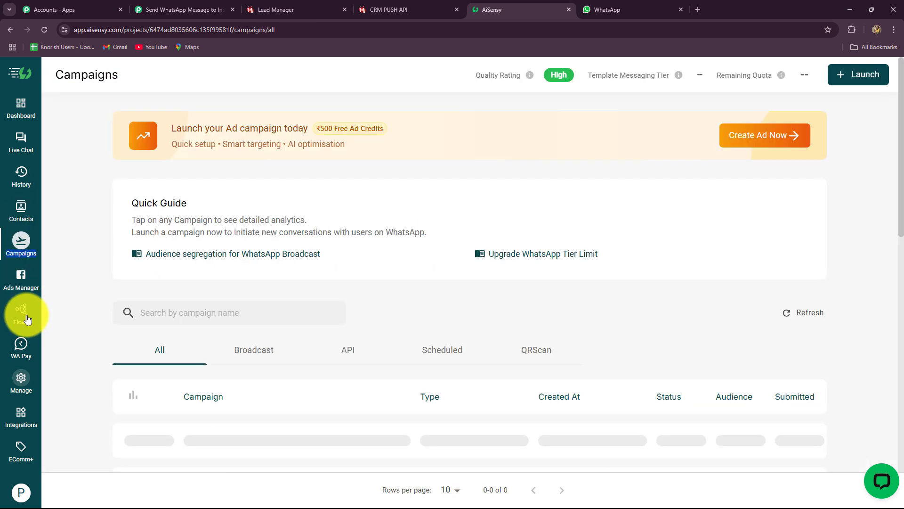
click(853, 80)
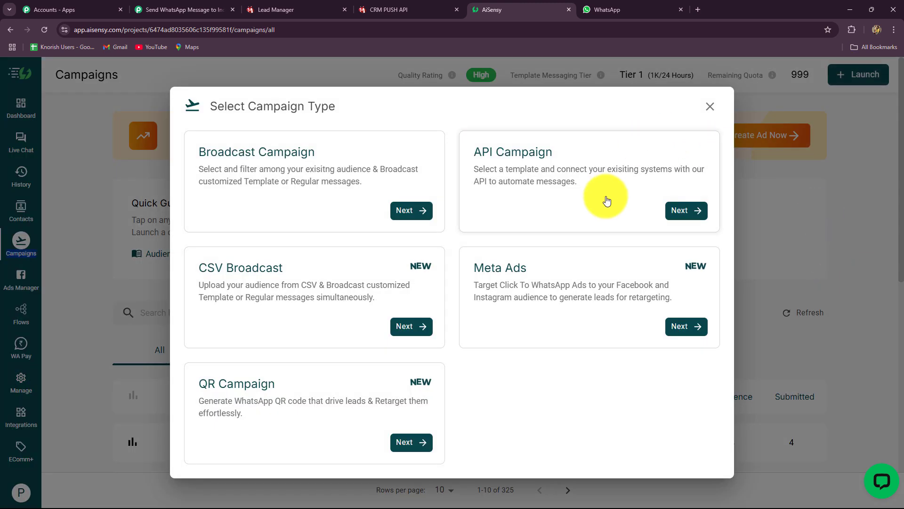
click(691, 211)
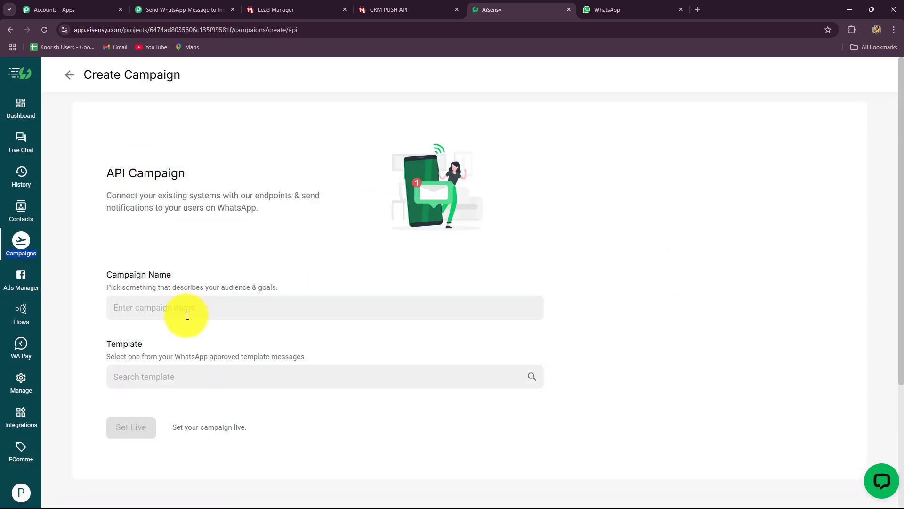
click(224, 306)
scroll(180, 217, down, 3)
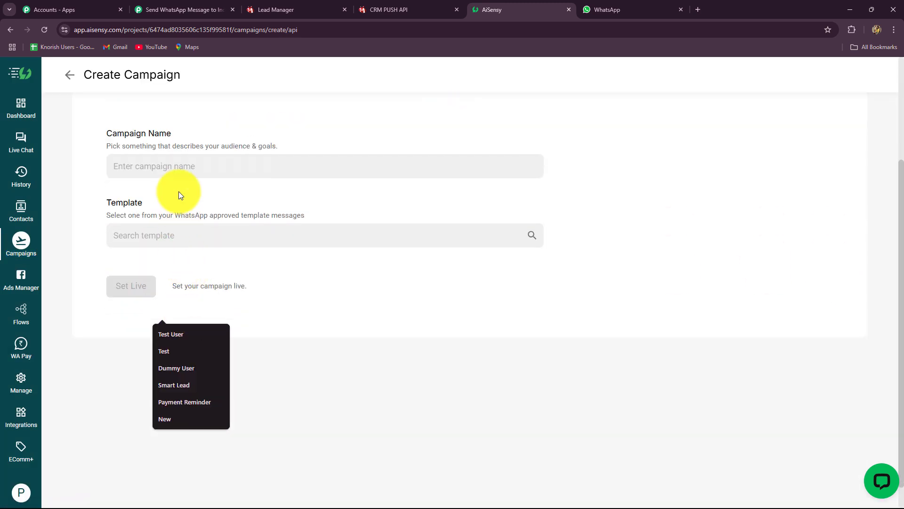
key(ctrl+v)
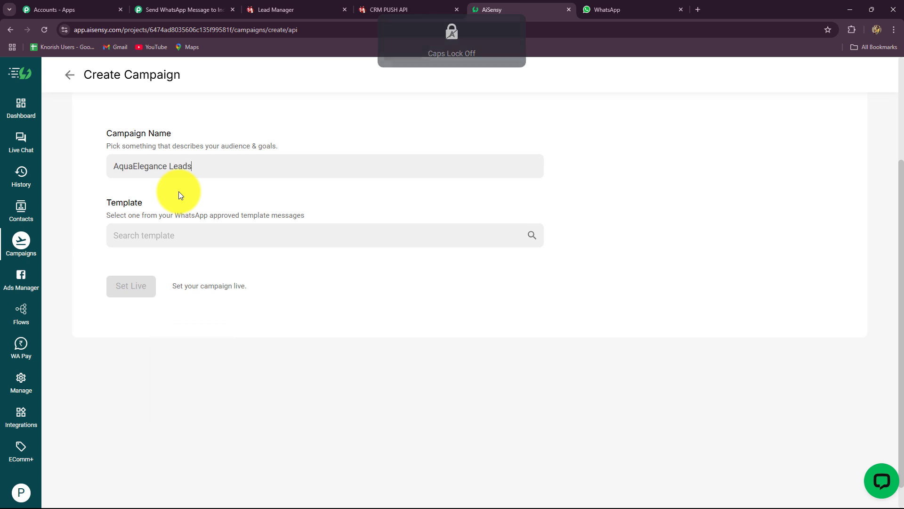
Assign the aquaelegance_leads template to the campaign and set the campaign live
click(170, 234)
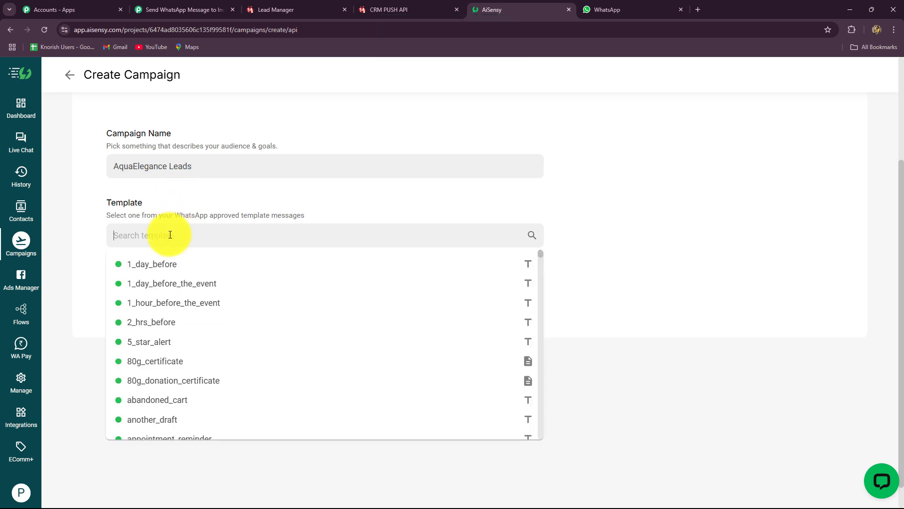
text(aq)
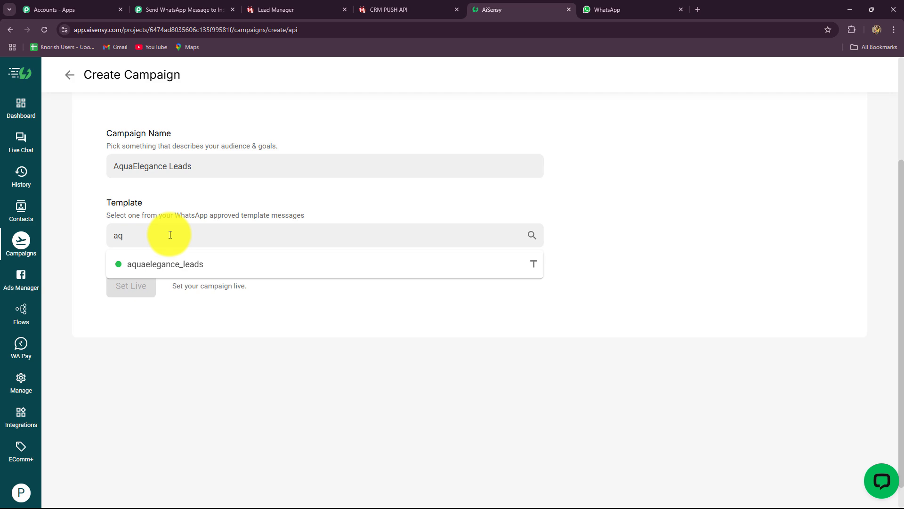
click(150, 269)
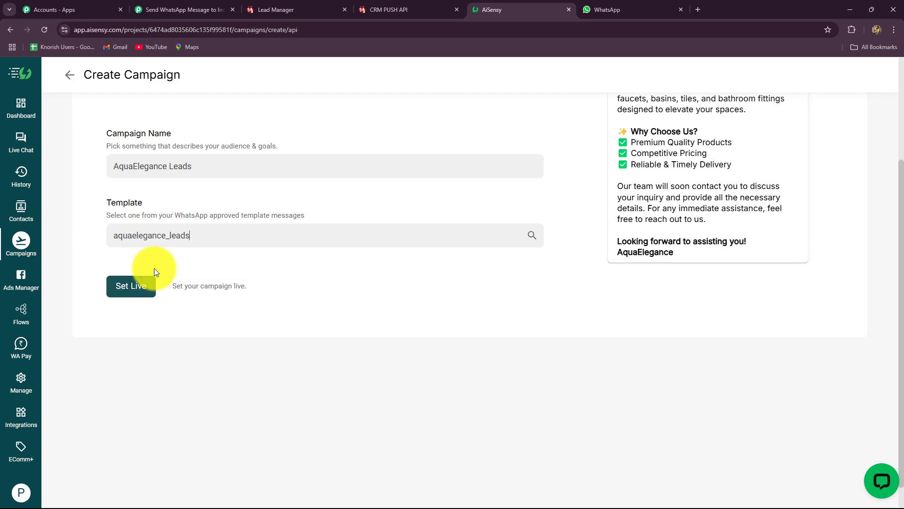
scroll(639, 259, up, 2)
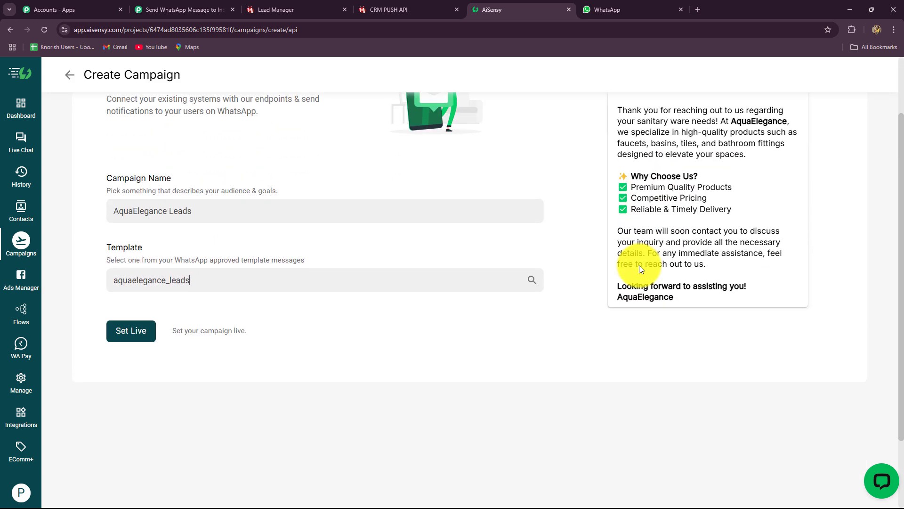
scroll(640, 265, down, 1)
scroll(669, 157, up, 1)
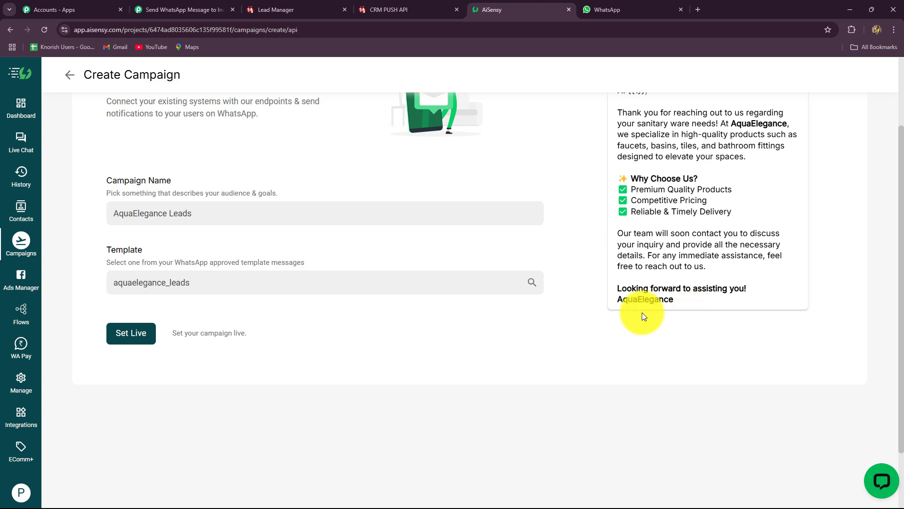
click(134, 335)
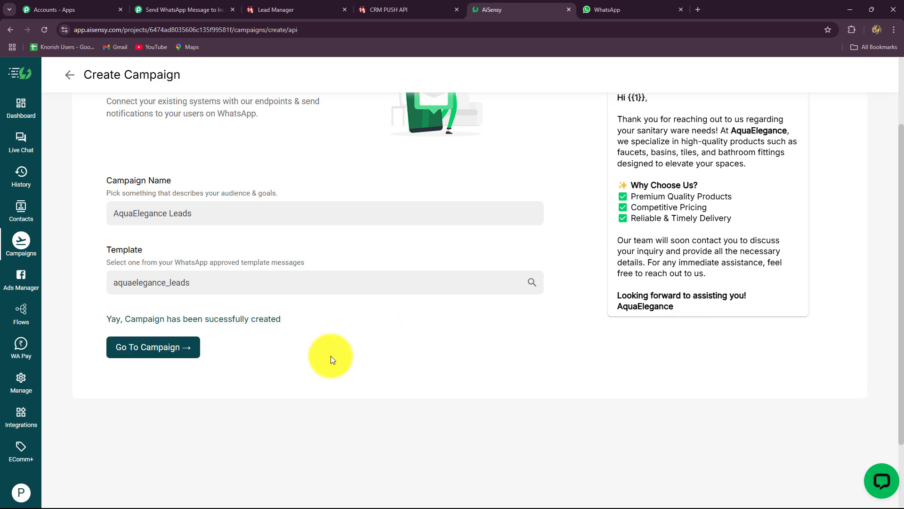
Copy the name AquaElegance Leads from the created campaign's page into the Campaign Name of the Pabbly Connect action
click(125, 351)
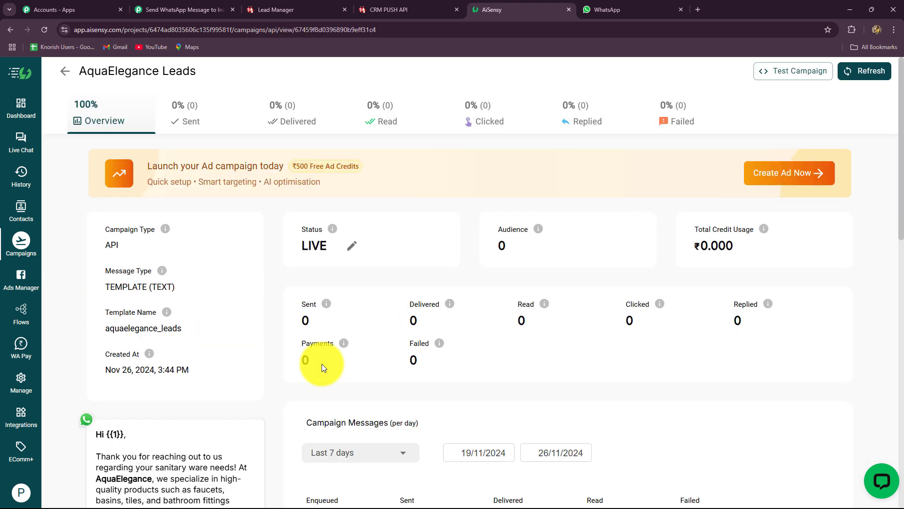
scroll(410, 304, down, 3)
scroll(408, 303, up, 3)
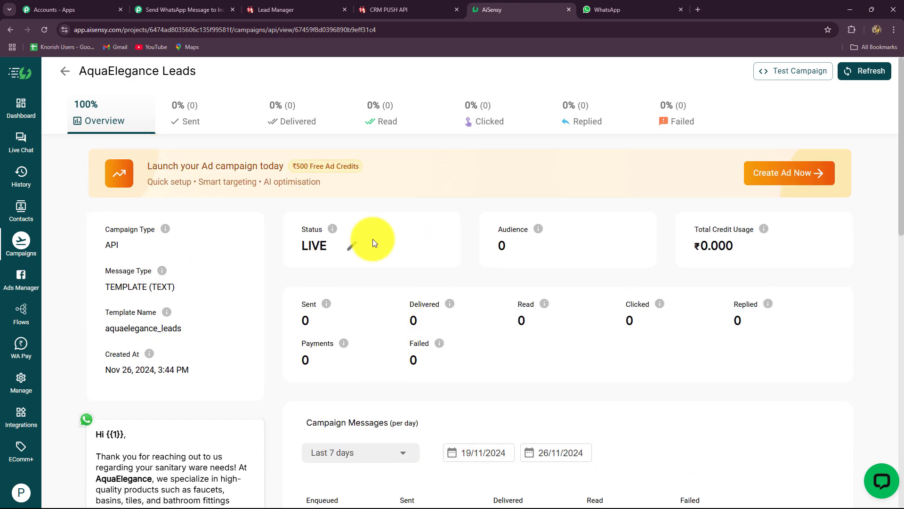
drag(196, 71, 55, 70)
key(ctrl+c)
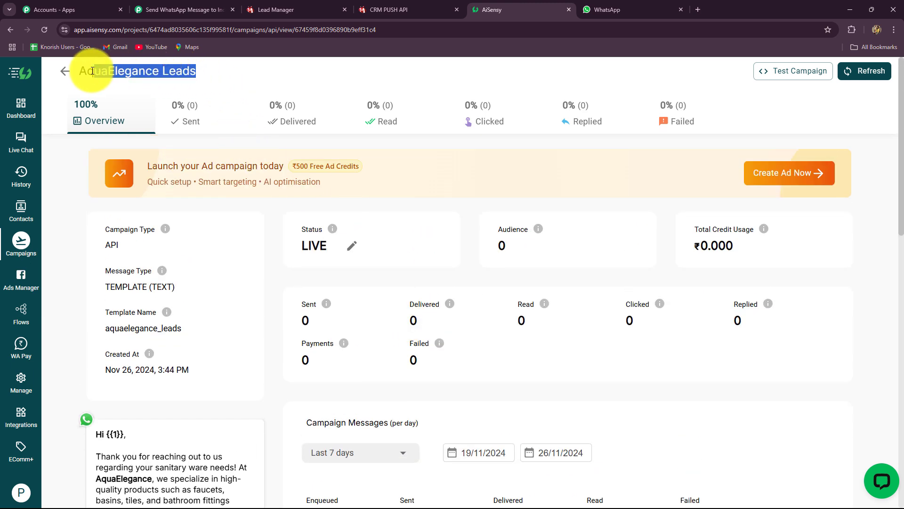
click(193, 12)
click(238, 215)
key(ctrl+v)
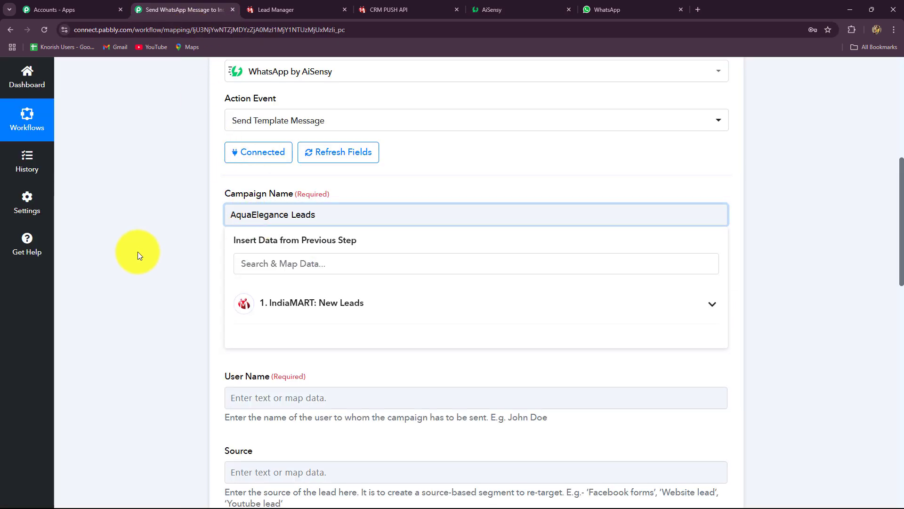
click(138, 252)
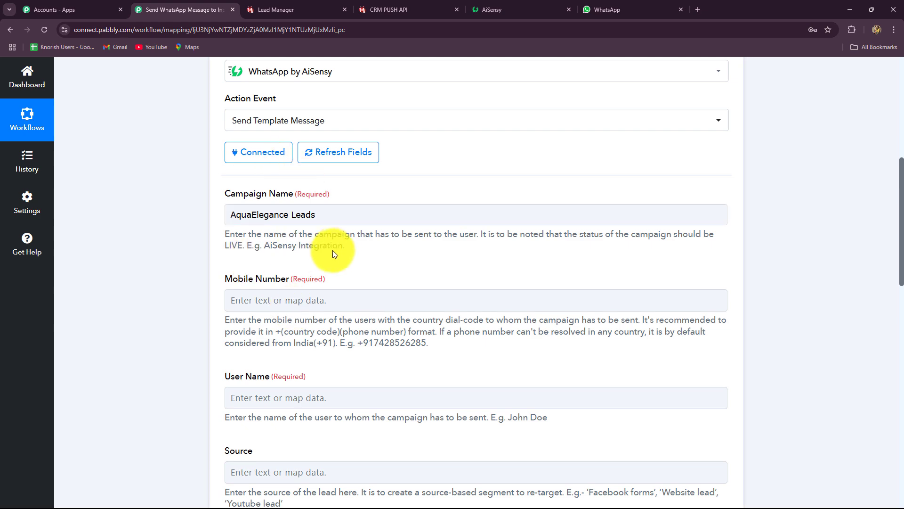
Map the Mobile Number to the RESPONSE SENDER MOBILE value from the IndiaMART New Leads trigger
scroll(338, 250, down, 2)
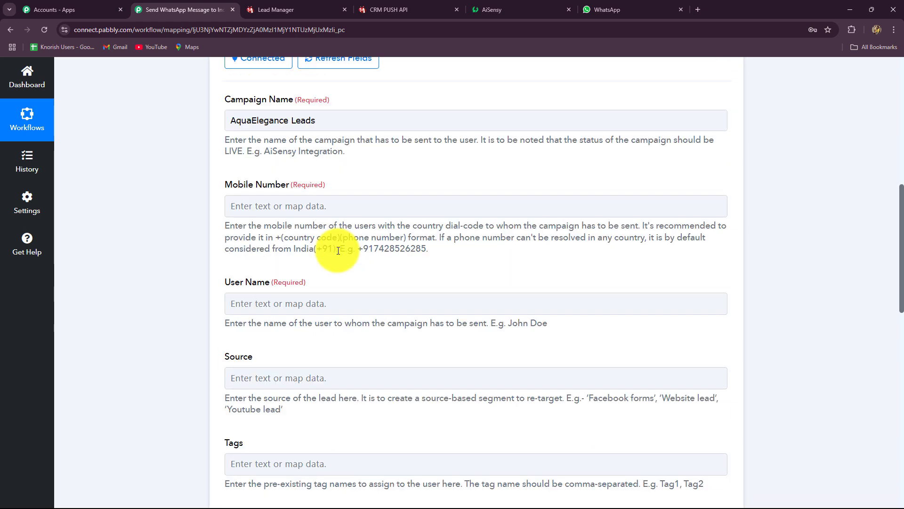
click(343, 210)
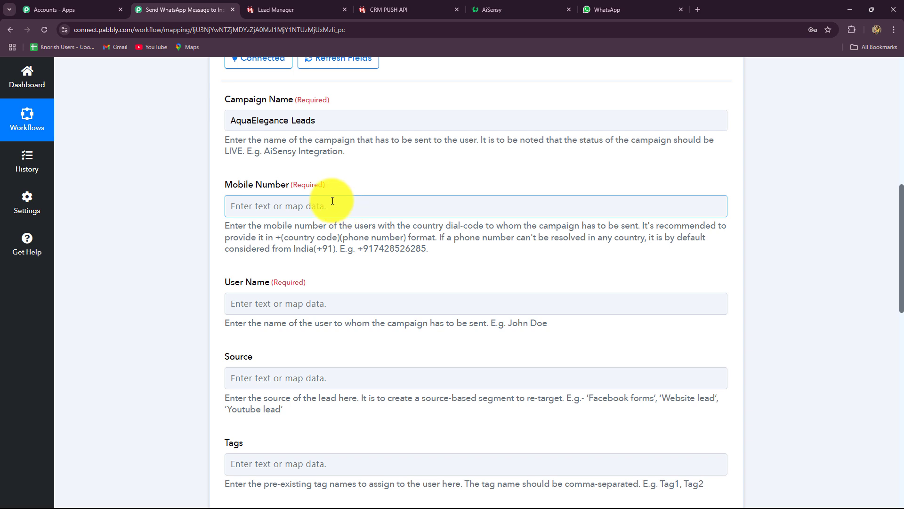
click(288, 206)
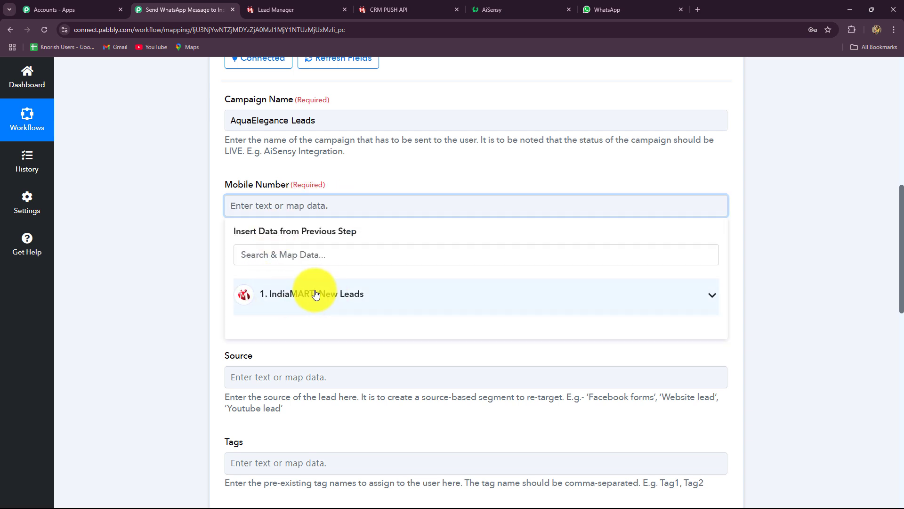
click(296, 255)
text(ph)
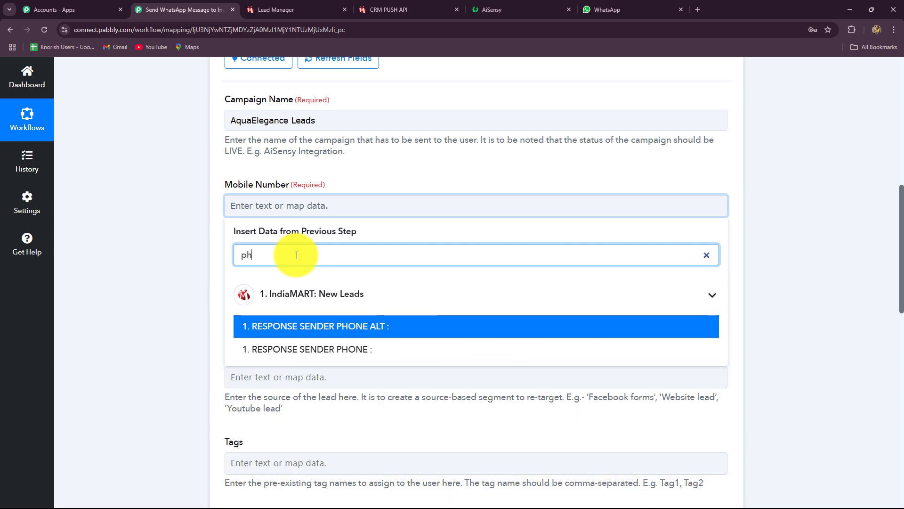
key(BackSpace)
key(BackSpace)
scroll(370, 373, down, 3)
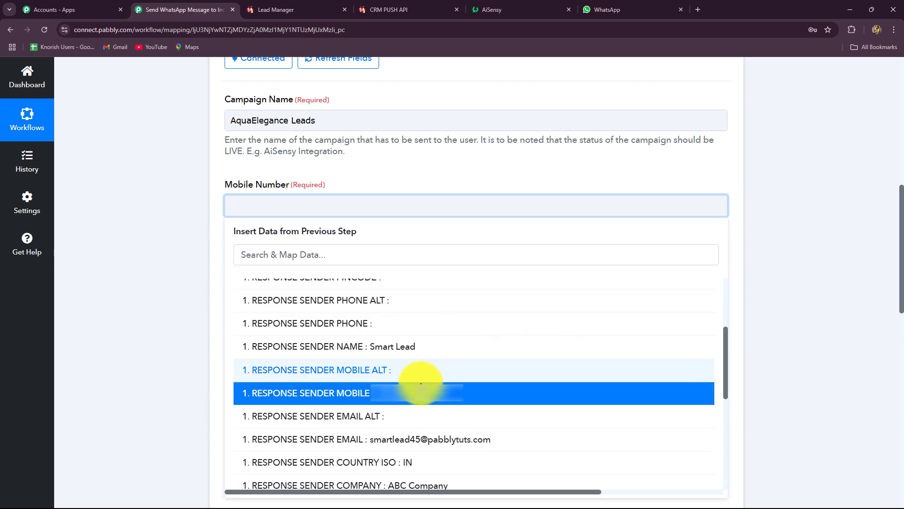
click(400, 401)
click(799, 274)
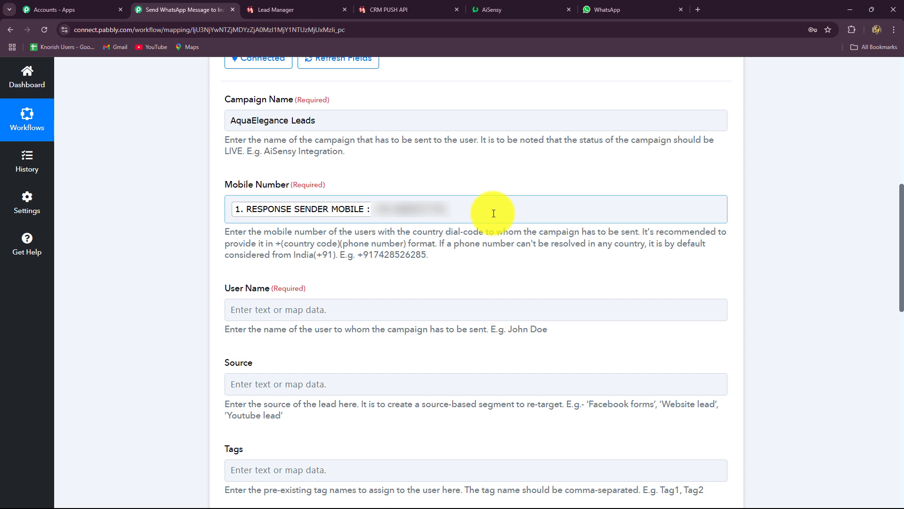
Map the User Name to the RESPONSE SENDER NAME value from the IndiaMART New Leads trigger
scroll(490, 213, down, 5)
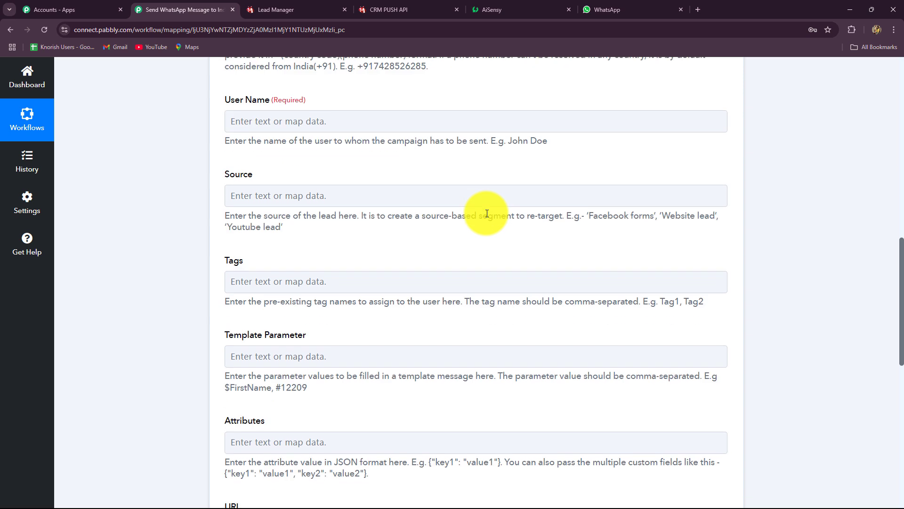
scroll(486, 213, up, 1)
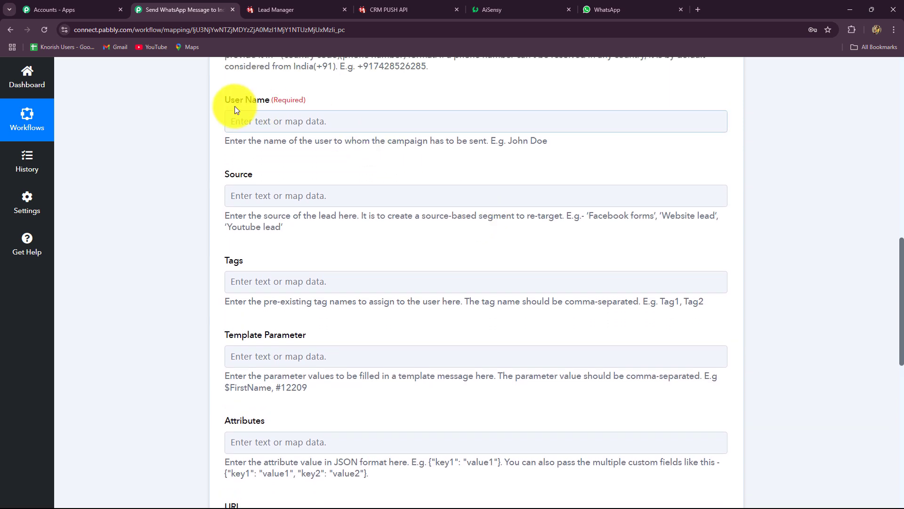
click(269, 121)
click(283, 174)
text(name)
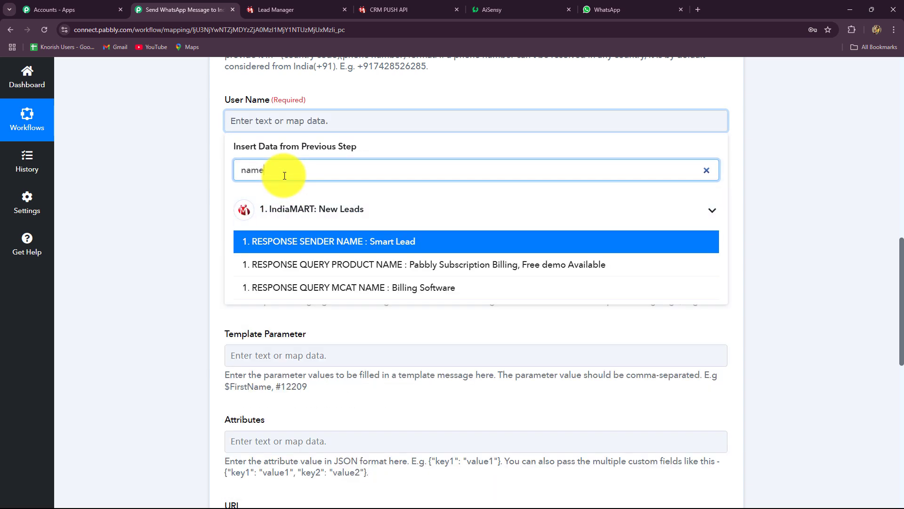
click(383, 244)
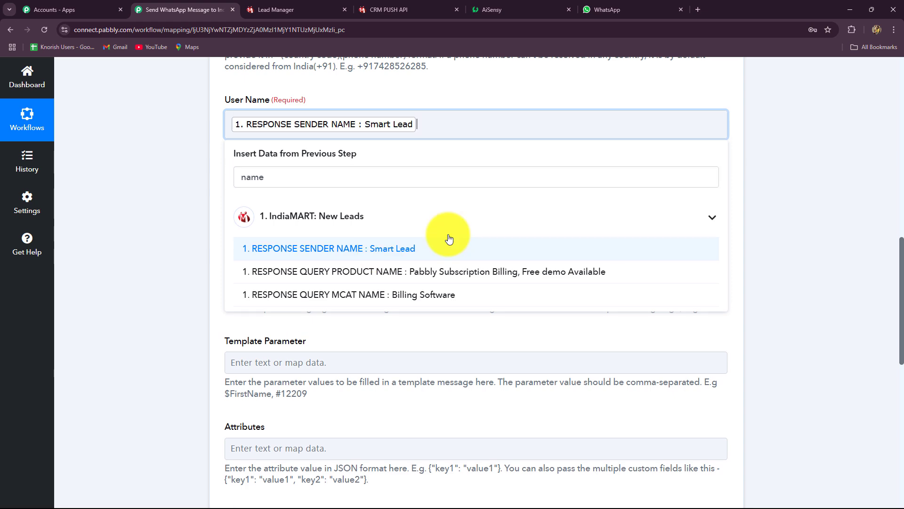
click(799, 193)
Map the Template Parameter to the RESPONSE SENDER NAME value from the IndiaMART New Leads trigger, leaving Source and Tags empty
scroll(420, 264, down, 3)
scroll(391, 165, up, 1)
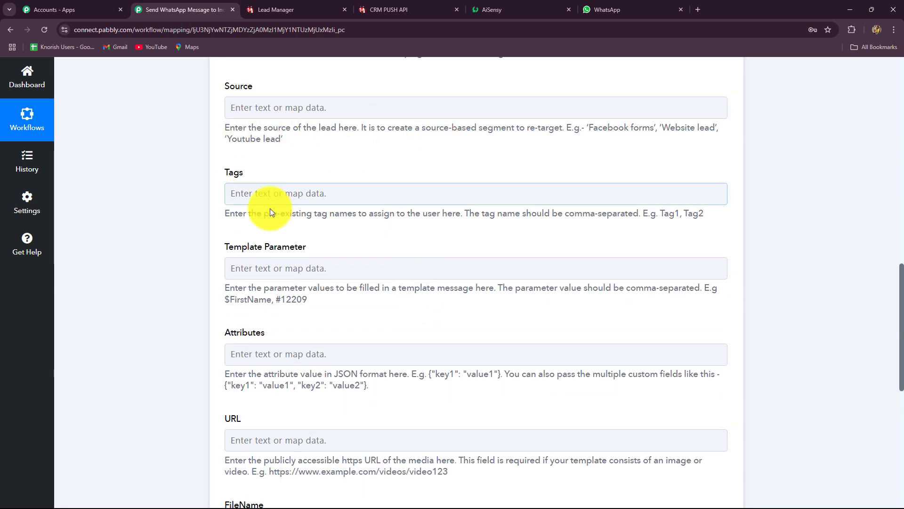
scroll(517, 203, down, 2)
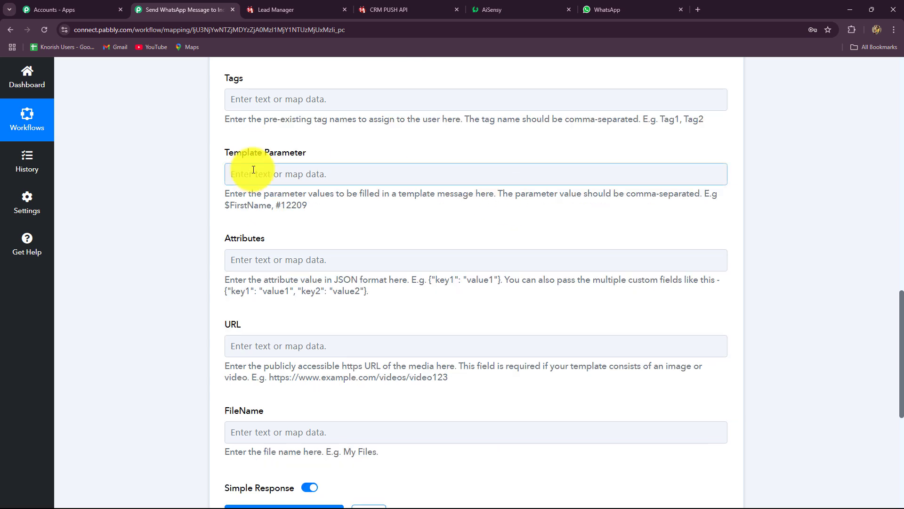
click(283, 179)
click(257, 221)
text(name)
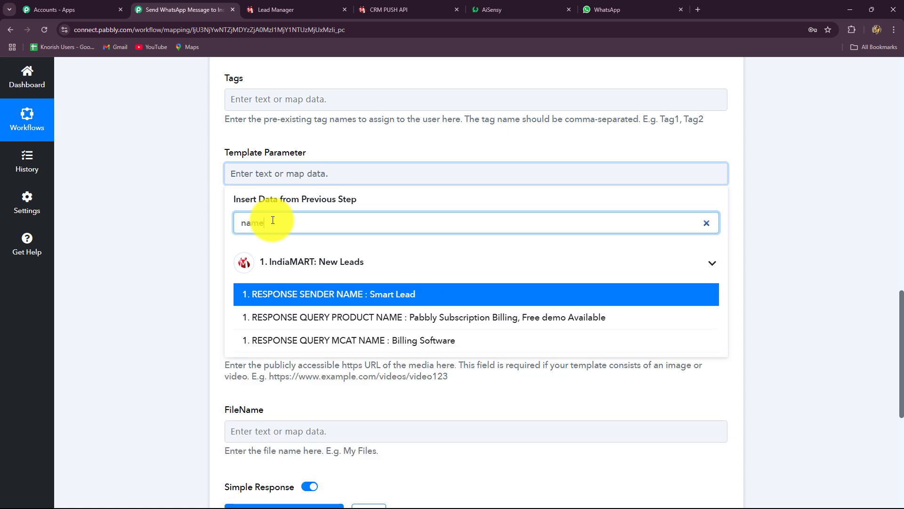
click(373, 298)
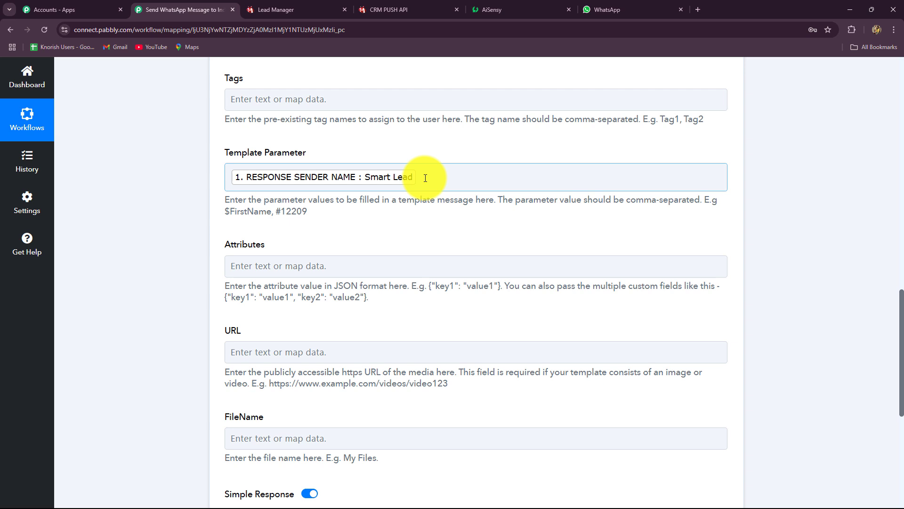
click(394, 150)
click(421, 178)
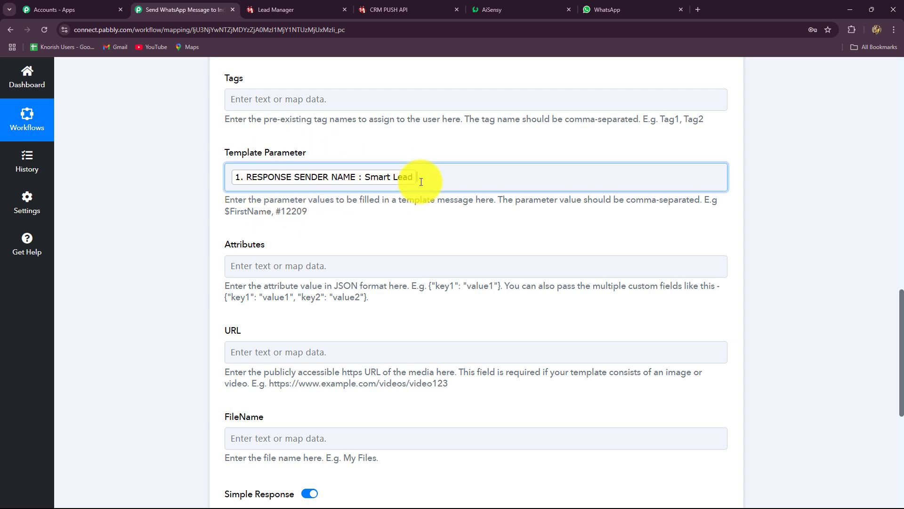
text(,)
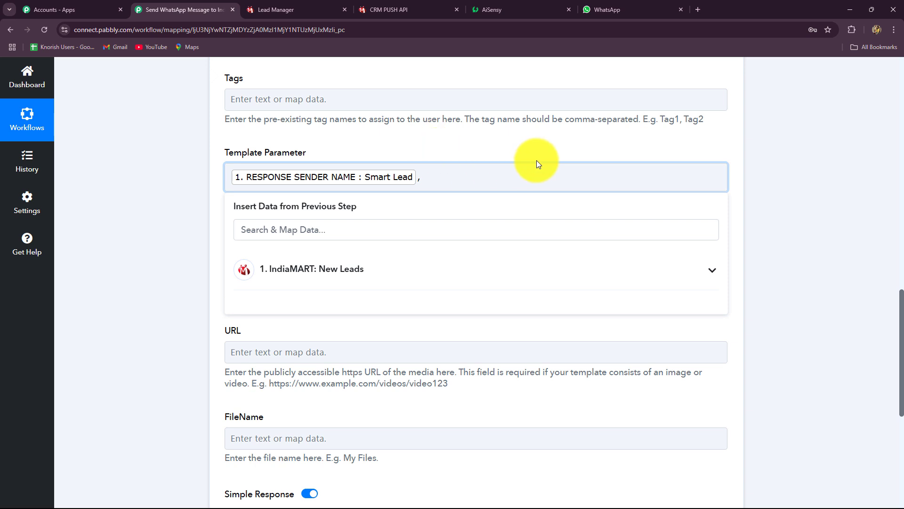
key(BackSpace)
key(BackSpace)
click(166, 258)
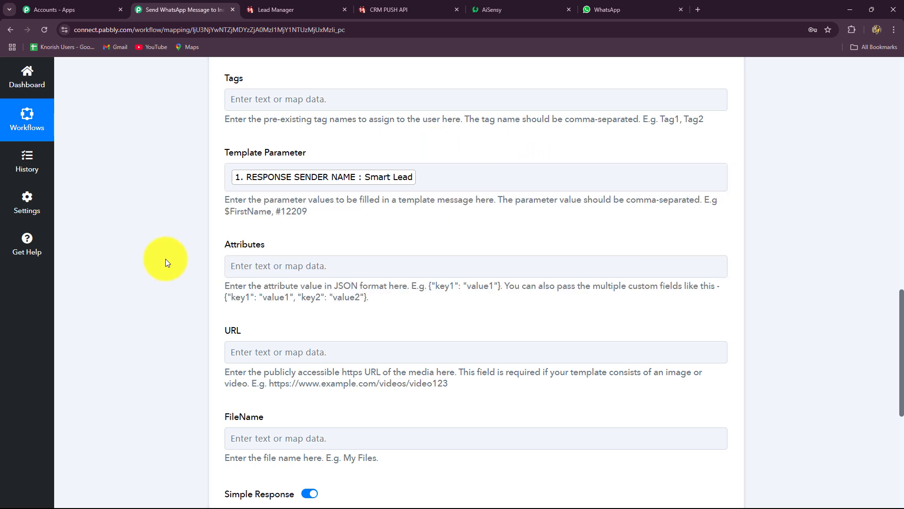
Save the AiSensy Send Template Message action and send a test request, leaving Attributes, URL and FileName empty
scroll(166, 258, down, 4)
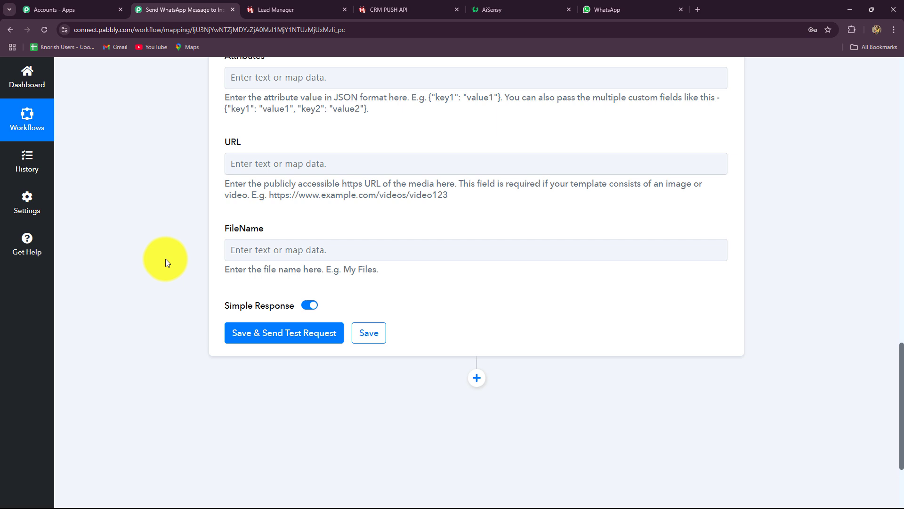
click(269, 257)
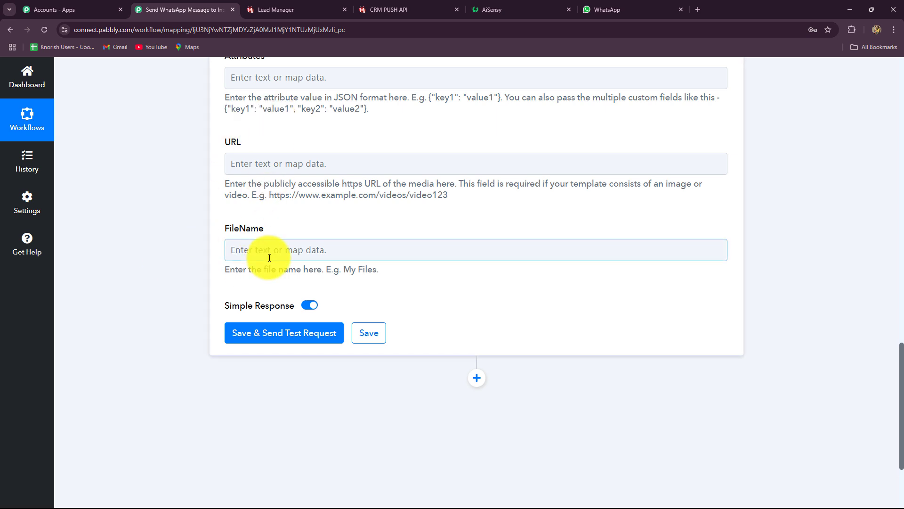
click(292, 338)
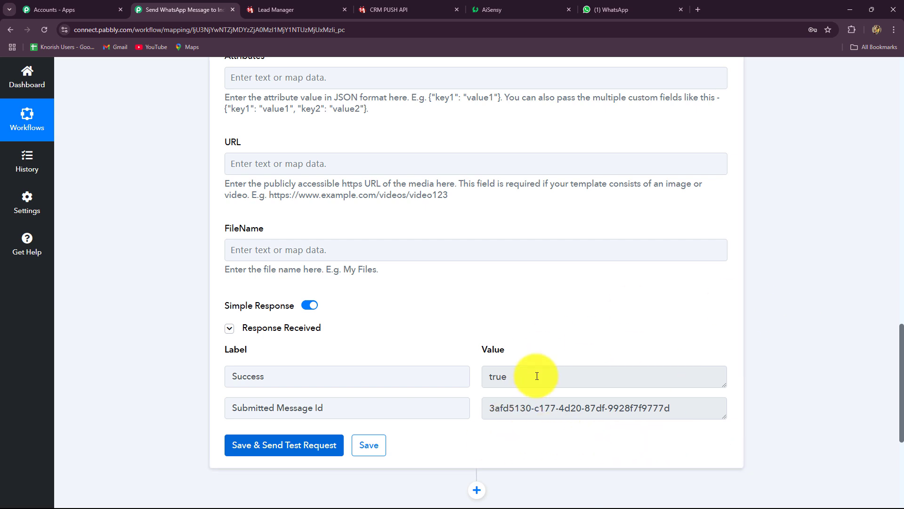
Check the Success and Submitted Message Id values of the test response and the lead's name in the message received in WhatsApp
drag(539, 376, 476, 376)
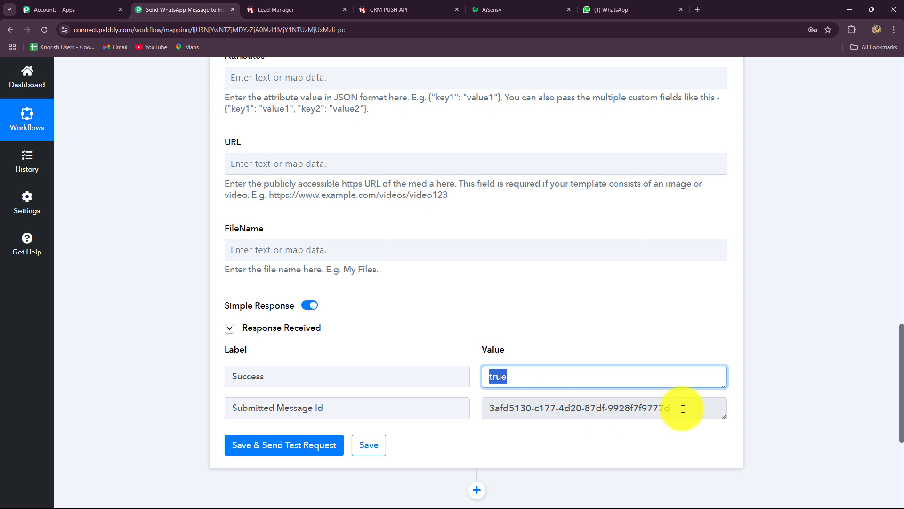
drag(683, 408, 438, 418)
click(525, 449)
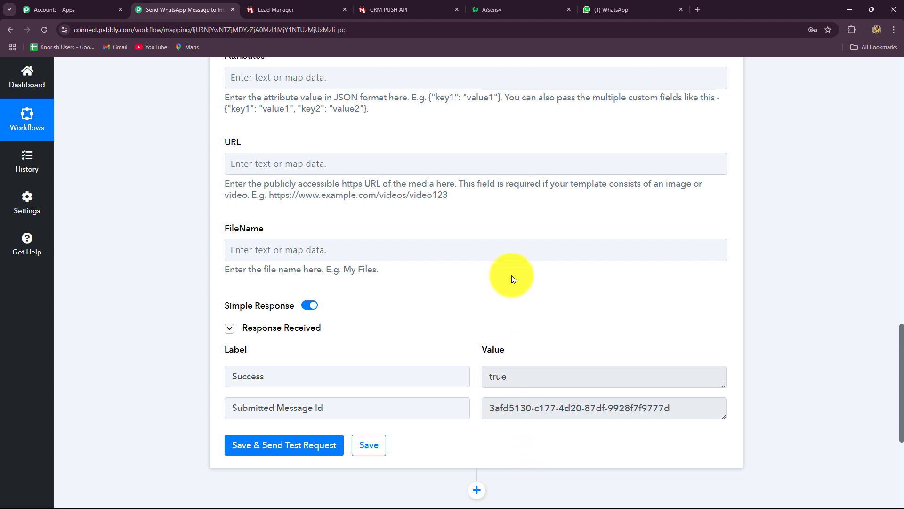
click(620, 8)
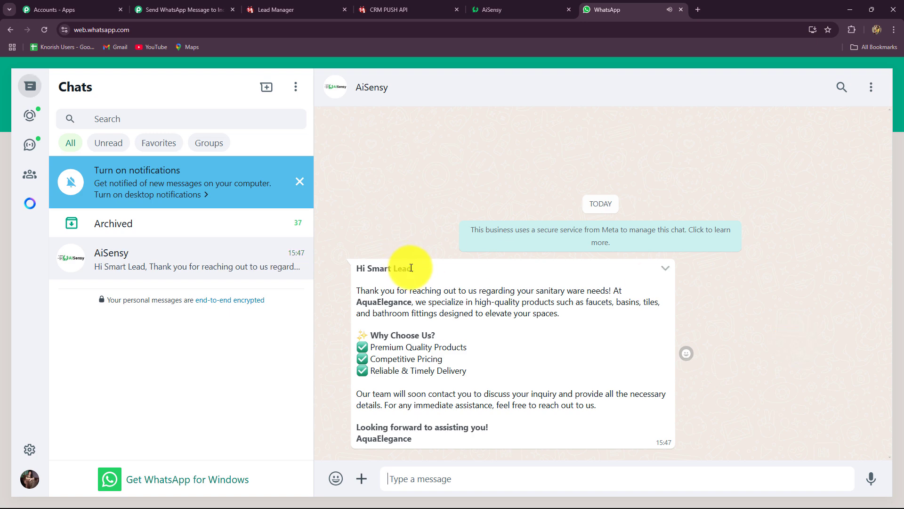
drag(408, 268, 363, 267)
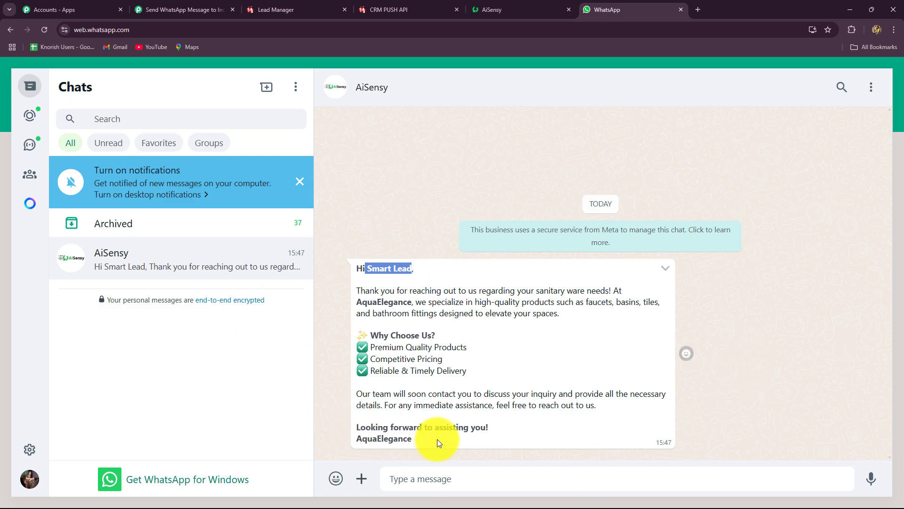
Return to the Pabbly Connect workflow and collapse the WhatsApp by AiSensy action
click(173, 6)
scroll(872, 266, up, 20)
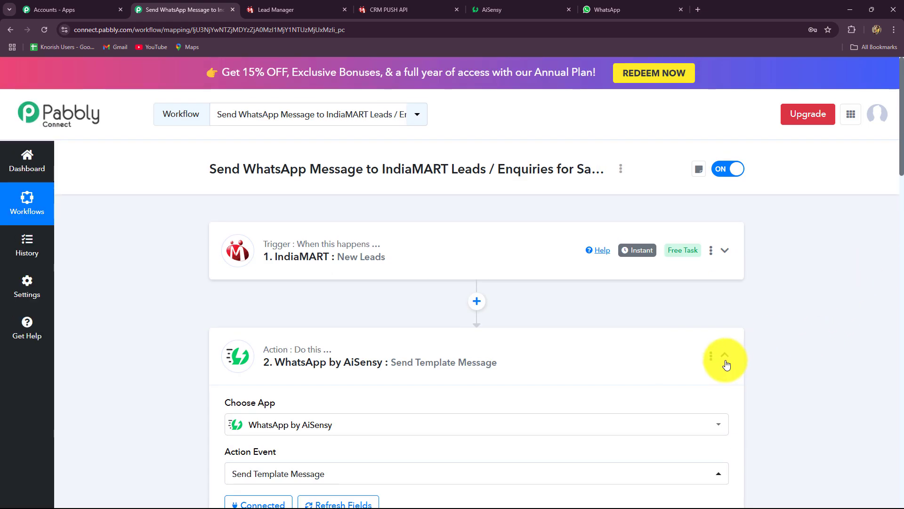
click(725, 356)
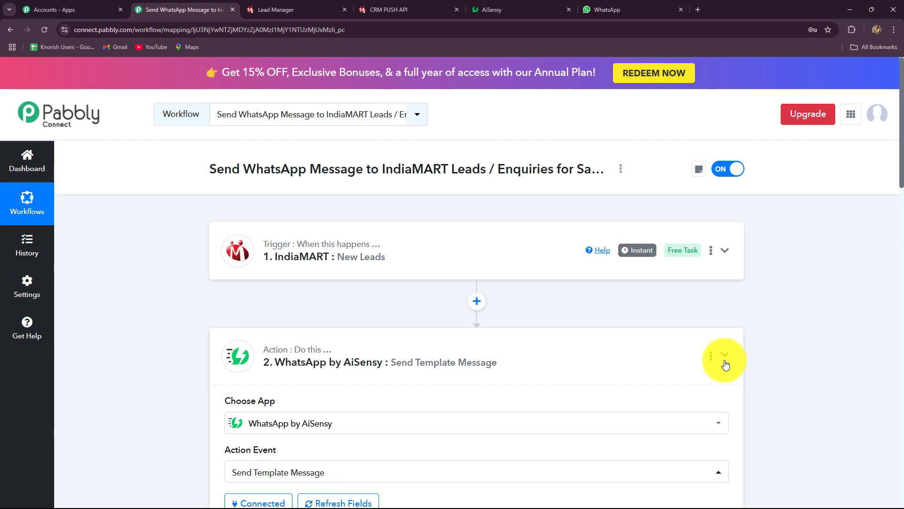